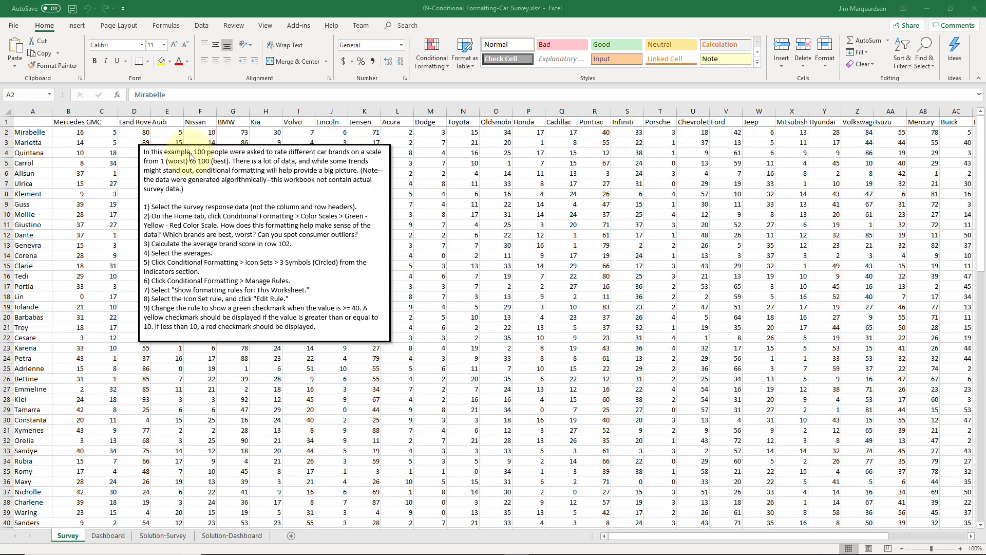
Examine the respondent names down column A to the Average row and the car brand headers in row 1.
{"action": "left_click", "coordinate": [95, 142]}
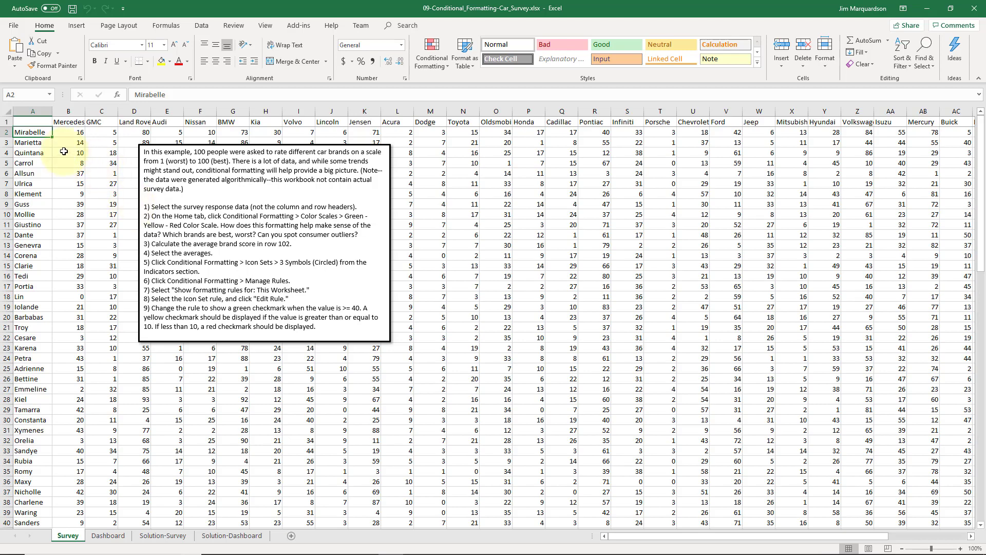
{"action": "scroll", "coordinate": [40, 133], "scroll_direction": "down", "scroll_amount": 8}
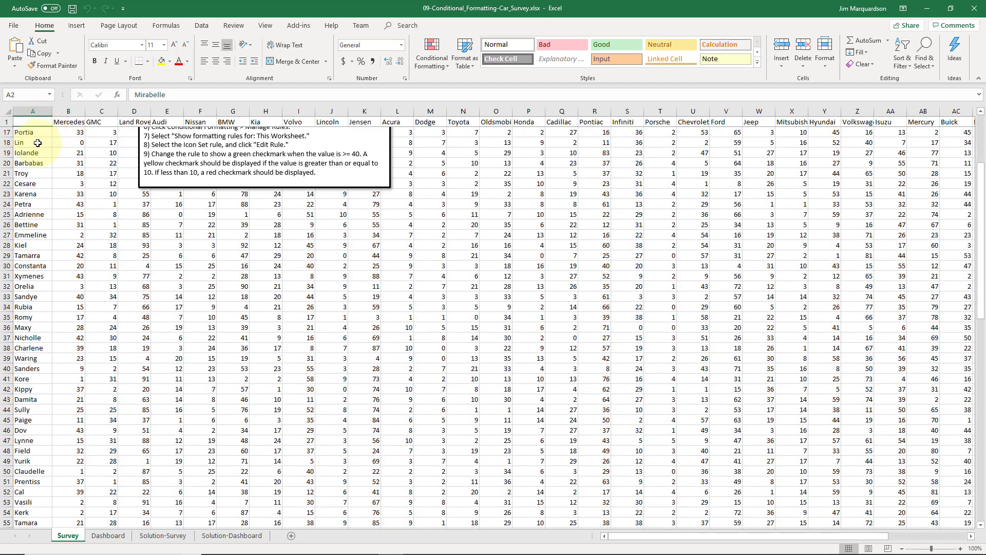
{"action": "scroll", "coordinate": [38, 143], "scroll_direction": "down", "scroll_amount": 17}
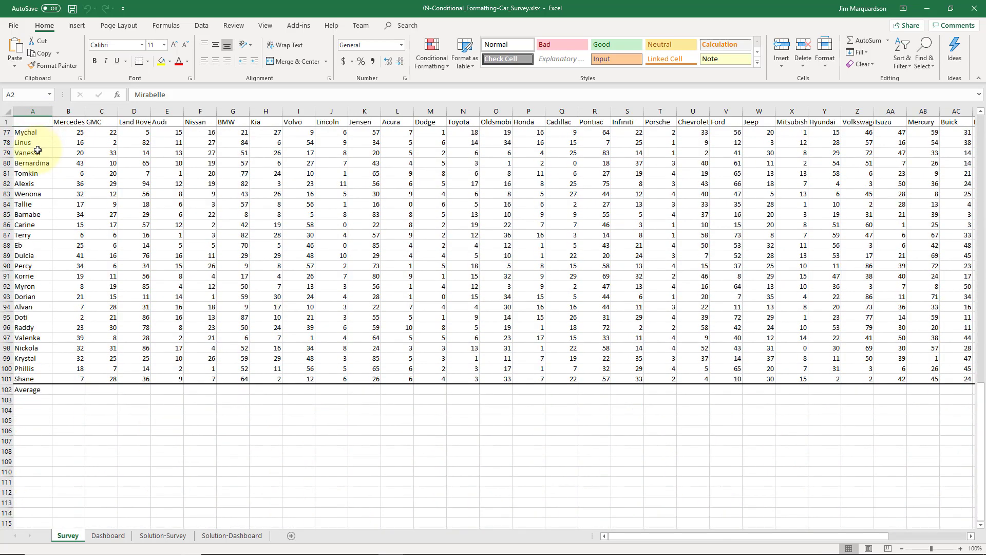
{"action": "scroll", "coordinate": [34, 337], "scroll_direction": "up", "scroll_amount": 20}
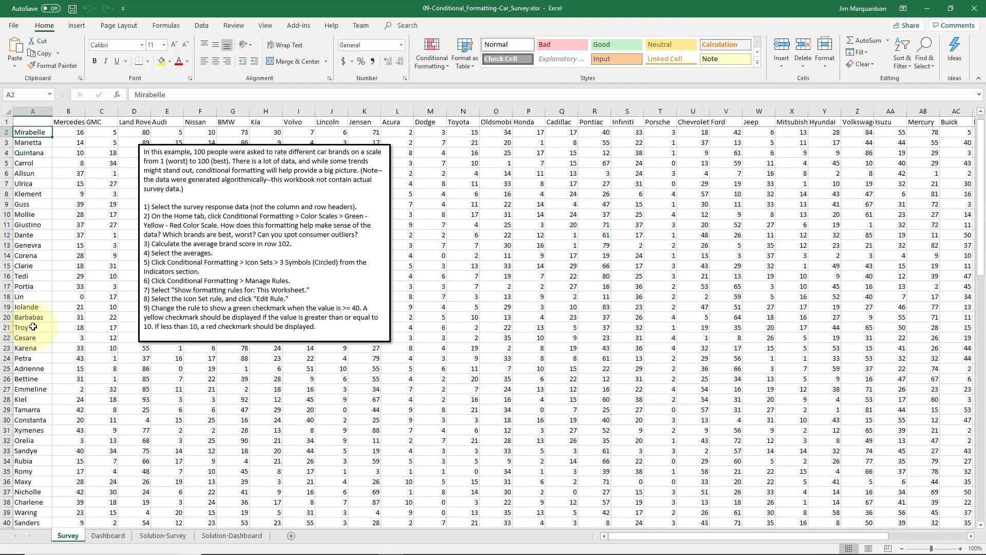
{"action": "left_click", "coordinate": [67, 122]}
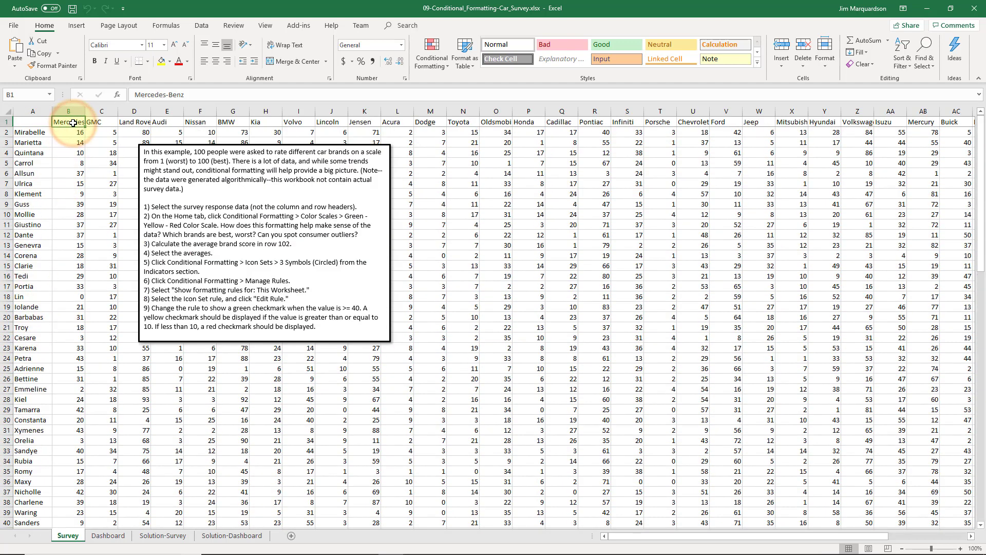
{"action": "left_click", "coordinate": [82, 123]}
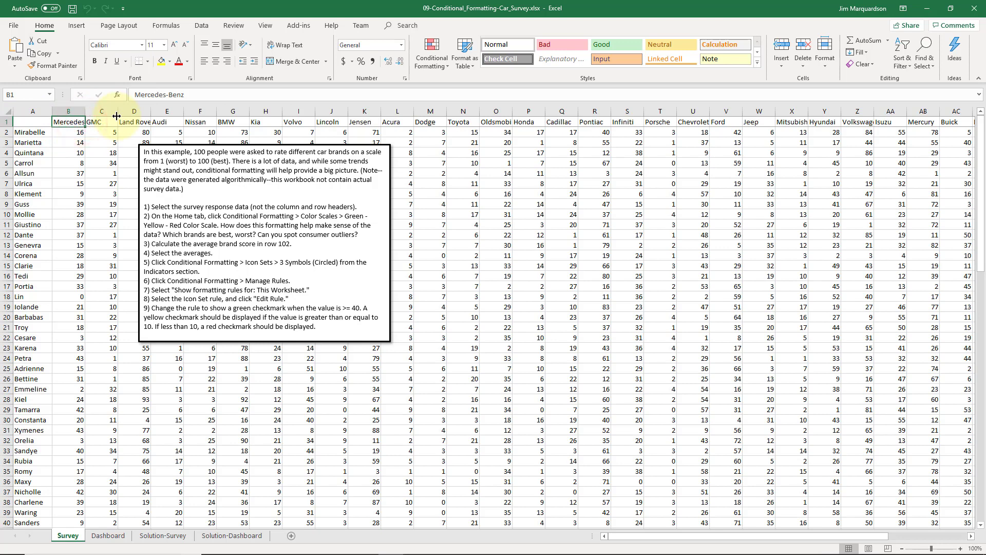
{"action": "key", "text": "Right"}
{"action": "key", "text": "Right"}
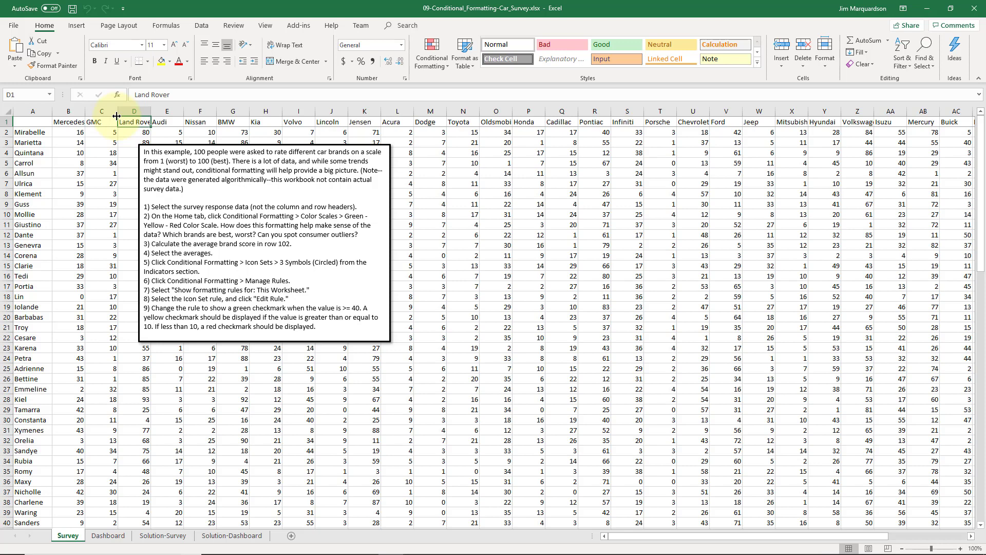
Examine the first respondent's brand ratings in row 2 and the rest of the ratings down to the Average row.
{"action": "key", "text": "Left"}
{"action": "key", "text": "Left"}
{"action": "key", "text": "Left"}
{"action": "key", "text": "Down"}
{"action": "key", "text": "Right"}
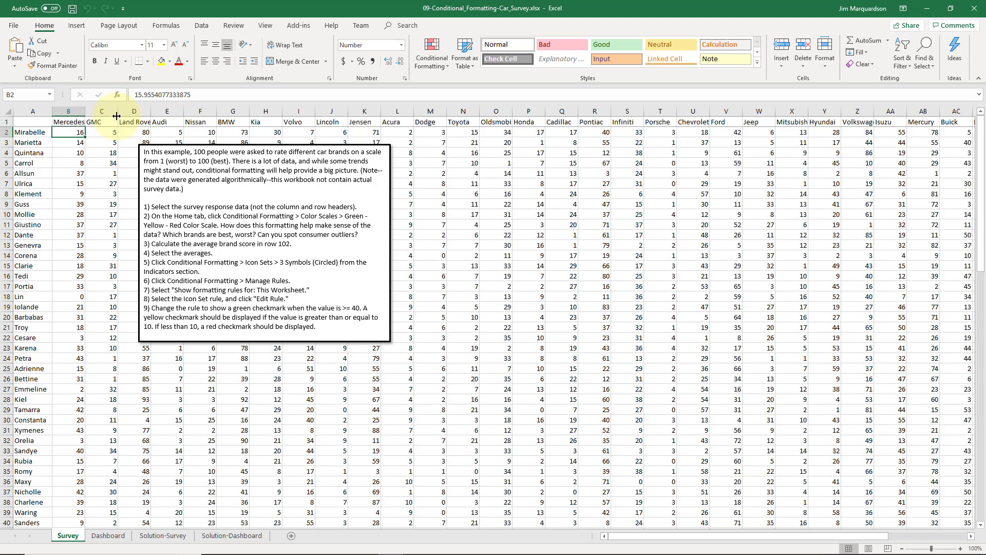
{"action": "key", "text": "Right"}
{"action": "key", "text": "Right"}
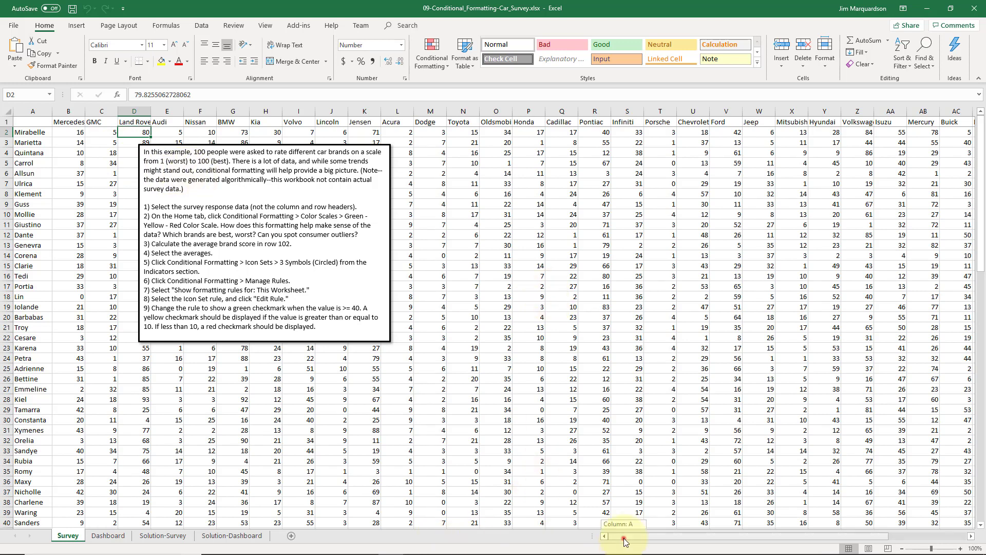
{"action": "left_click_drag", "start_coordinate": [624, 538], "coordinate": [656, 418]}
{"action": "scroll", "coordinate": [591, 405], "scroll_direction": "down", "scroll_amount": 12}
{"action": "scroll", "coordinate": [595, 410], "scroll_direction": "down", "scroll_amount": 11}
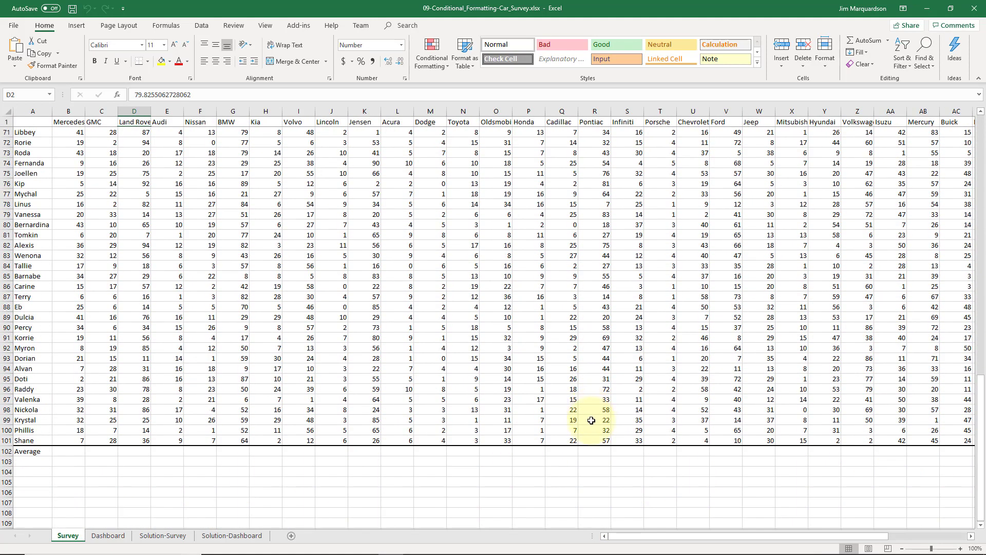
{"action": "scroll", "coordinate": [592, 421], "scroll_direction": "up", "scroll_amount": 20}
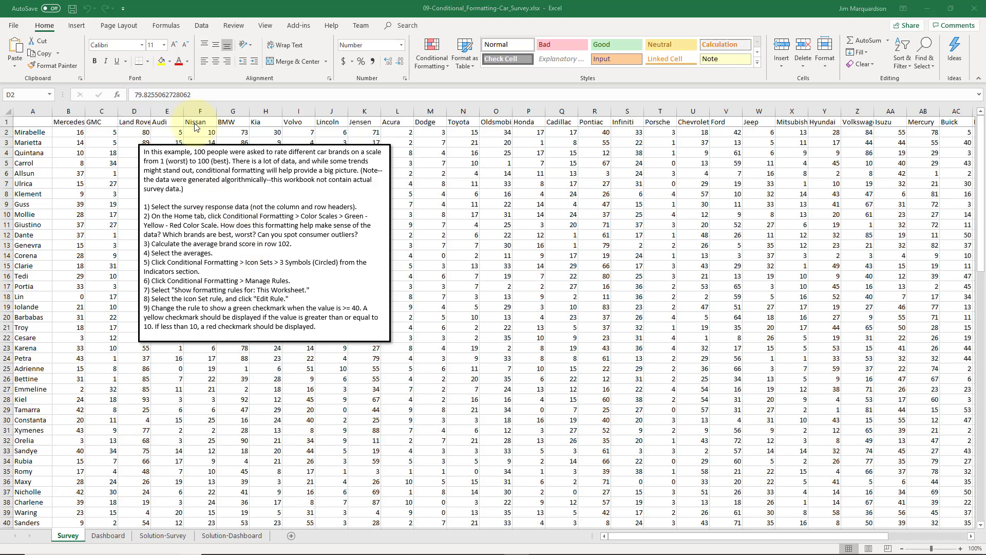
Select the survey ratings by extending from B2 to the last row and across to the last brand column, then check the range.
{"action": "left_click", "coordinate": [71, 133]}
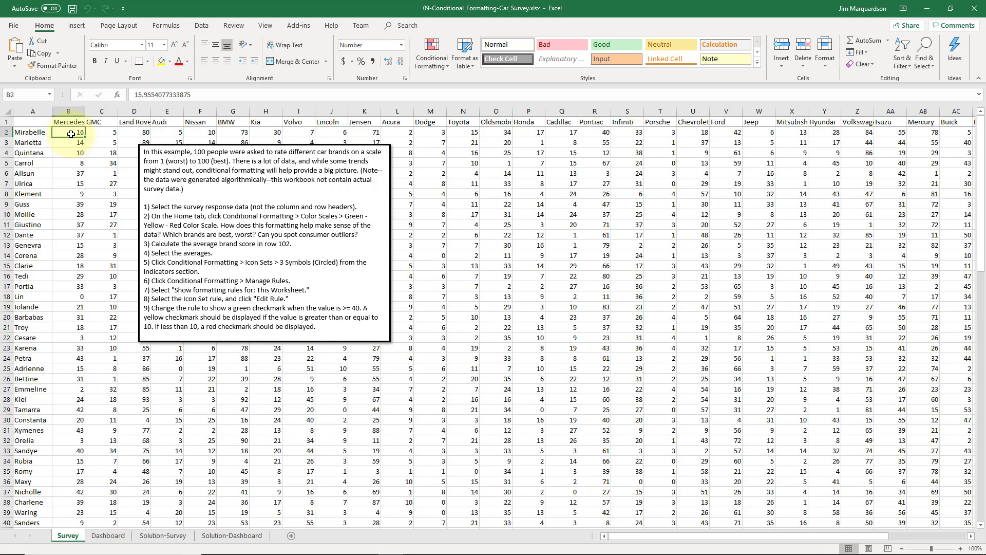
{"action": "key", "text": "End"}
{"action": "key", "text": "shift+Down"}
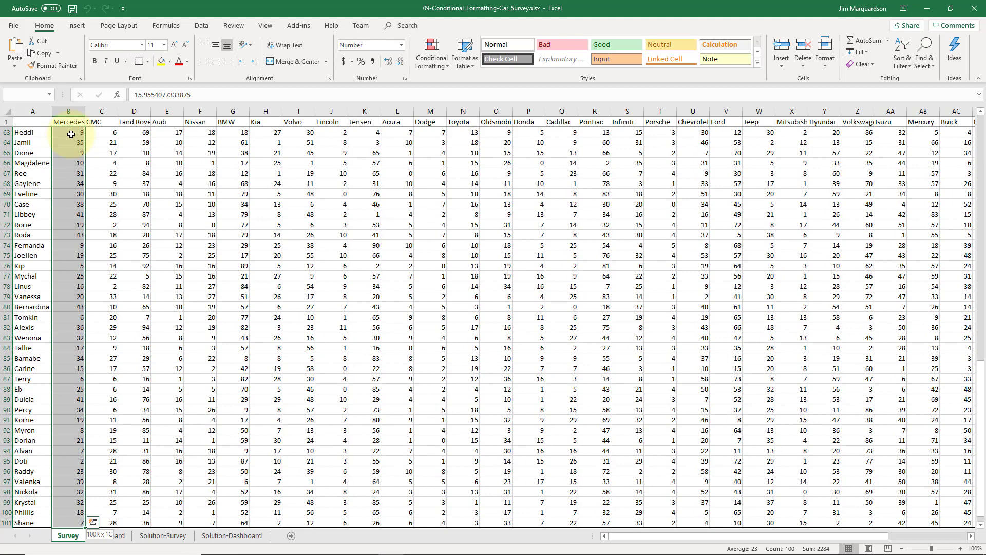
{"action": "scroll", "coordinate": [71, 134], "scroll_direction": "down", "scroll_amount": 1}
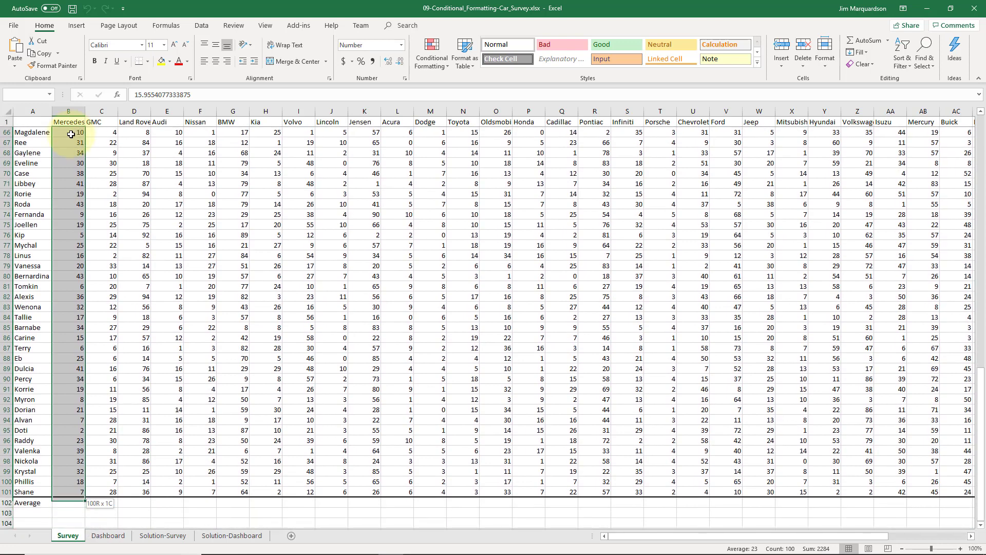
{"action": "key", "text": "End"}
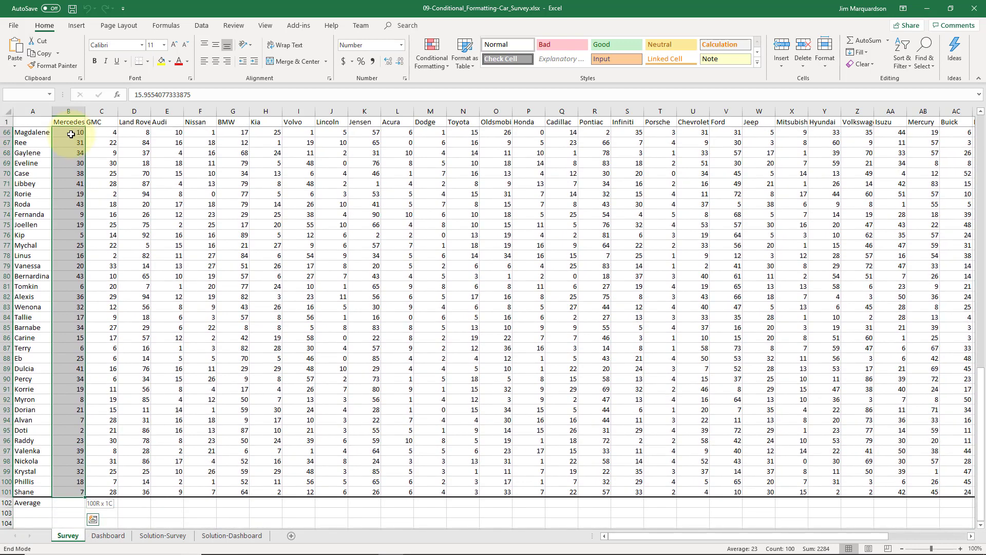
{"action": "key", "text": "shift+Right"}
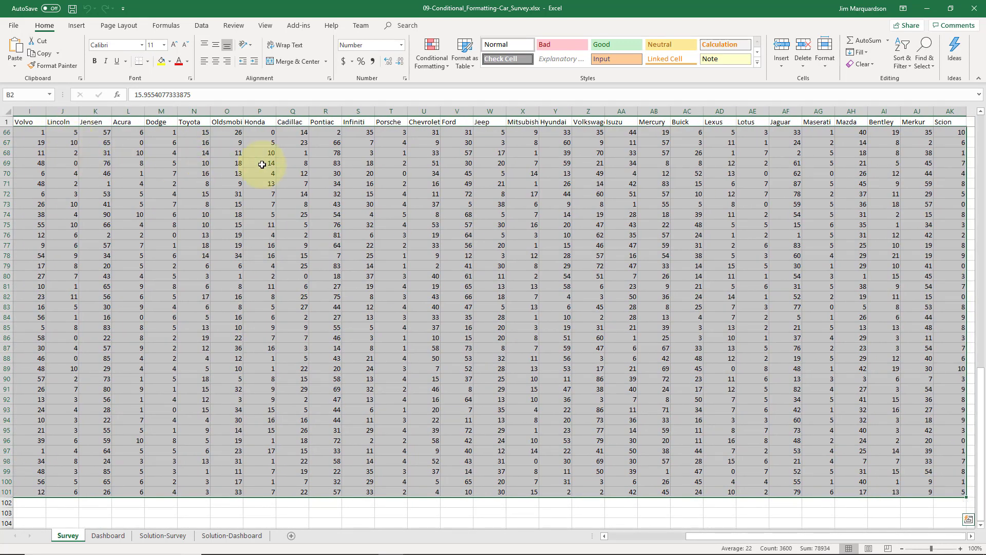
{"action": "scroll", "coordinate": [560, 272], "scroll_direction": "up", "scroll_amount": 3}
{"action": "scroll", "coordinate": [560, 271], "scroll_direction": "up", "scroll_amount": 18}
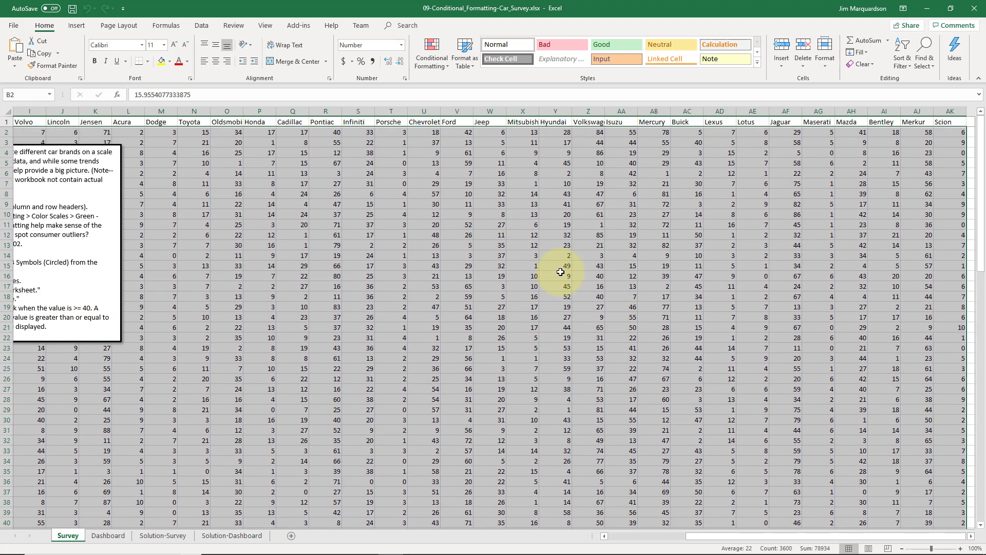
{"action": "left_click", "coordinate": [702, 539]}
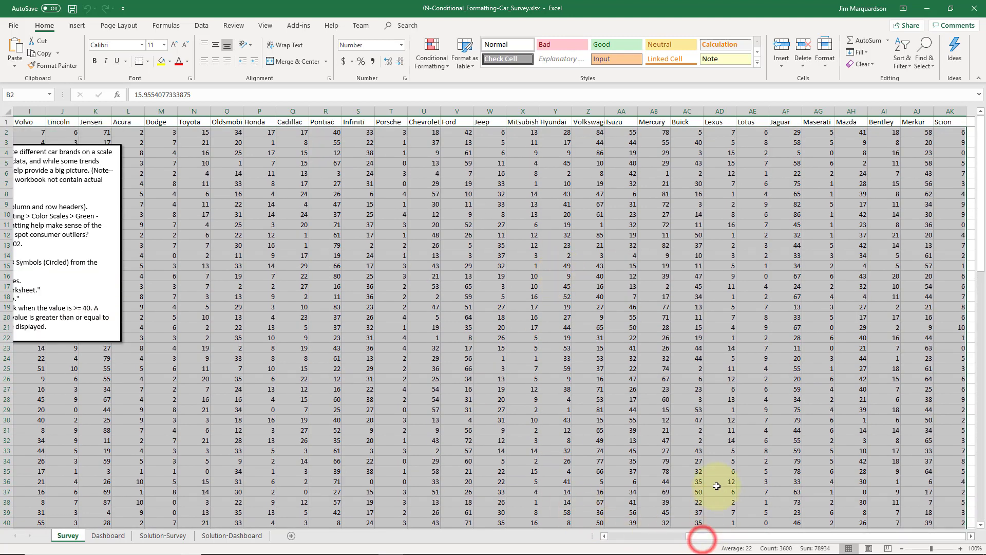
{"action": "scroll", "coordinate": [759, 414], "scroll_direction": "down", "scroll_amount": 20}
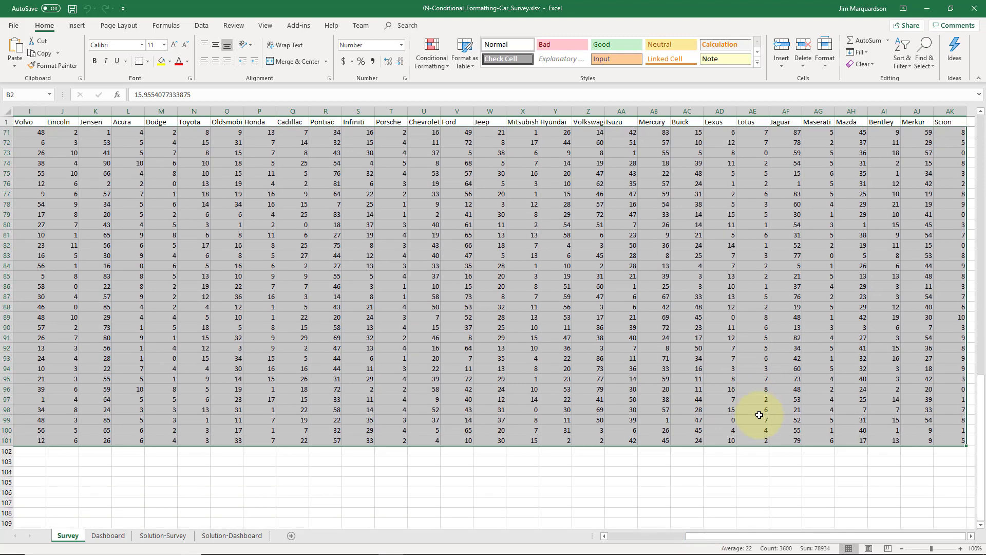
Clear the selection and reselect the survey ratings in reverse, from AK101 back to B2.
{"action": "left_click", "coordinate": [863, 462]}
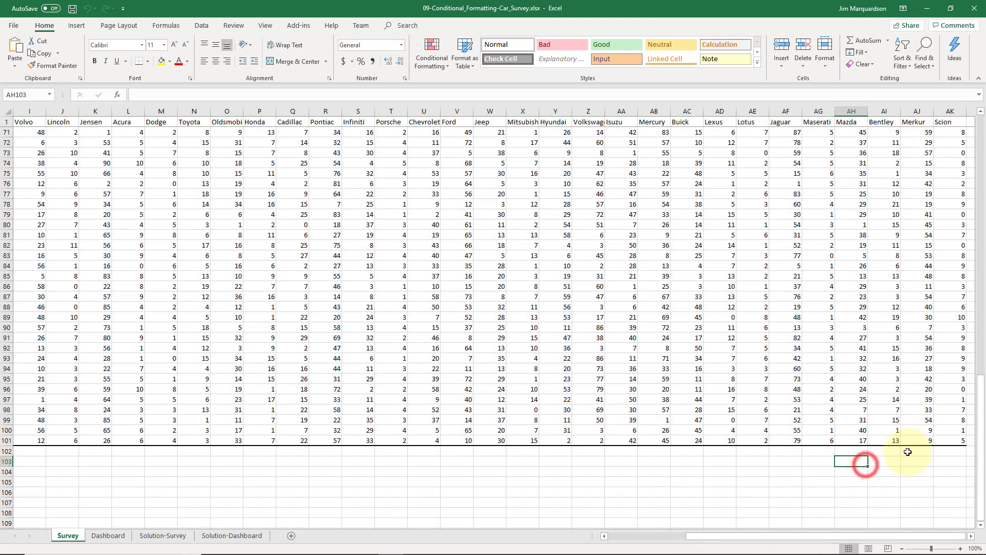
{"action": "left_click", "coordinate": [955, 443]}
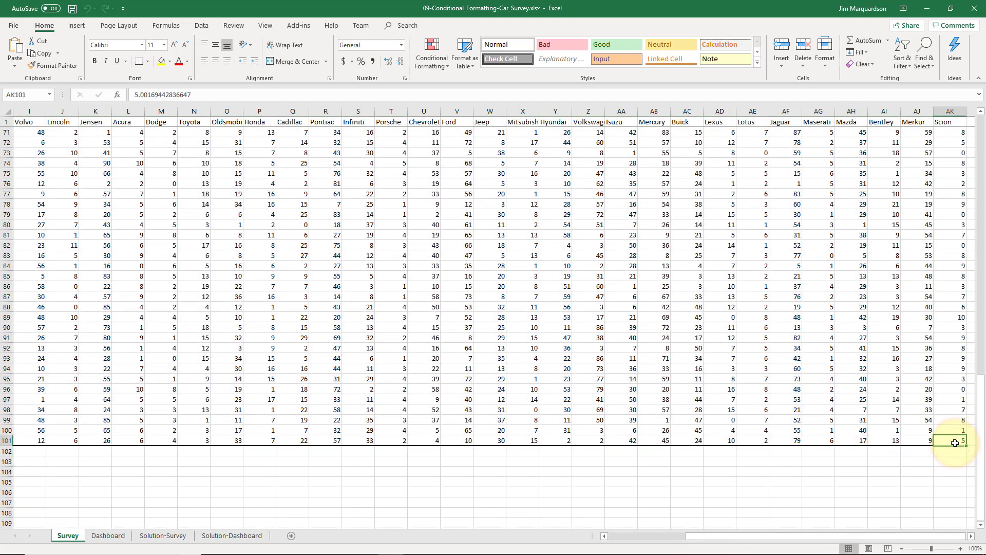
{"action": "left_click_drag", "start_coordinate": [938, 438], "coordinate": [71, 134]}
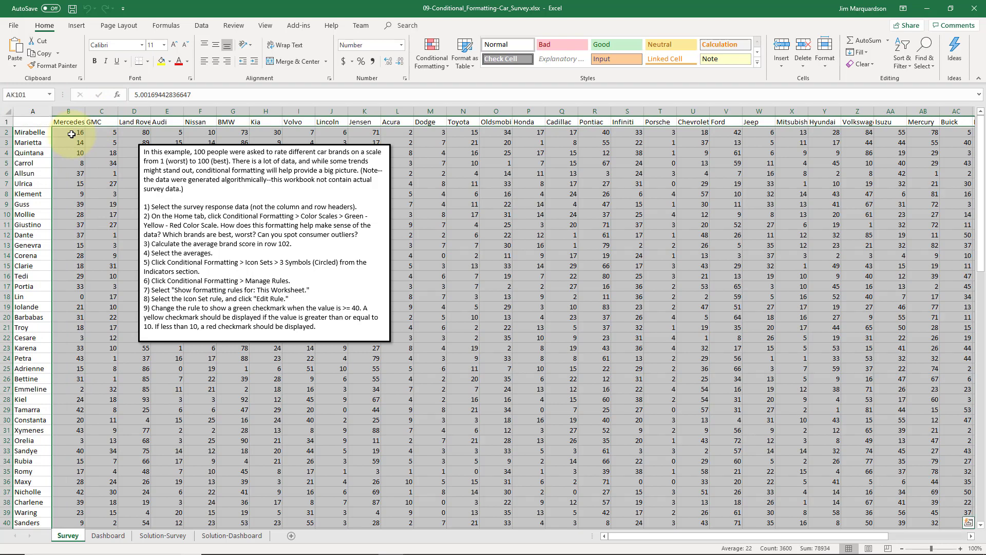
Apply the Green - Yellow - Red color scale conditional formatting to the survey ratings in B2:AK101, excluding the headers.
{"action": "left_click", "coordinate": [71, 133]}
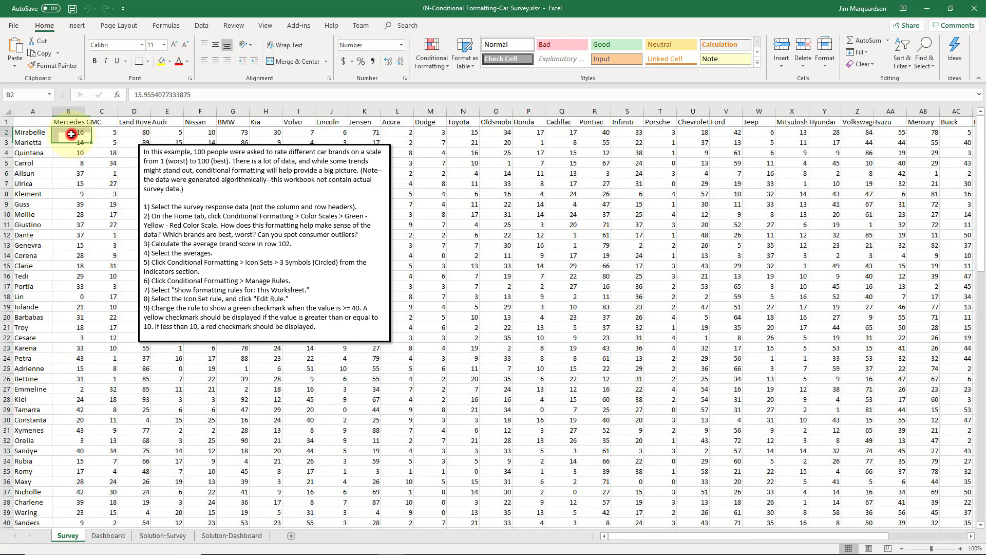
{"action": "left_click_drag", "start_coordinate": [75, 132], "coordinate": [823, 241]}
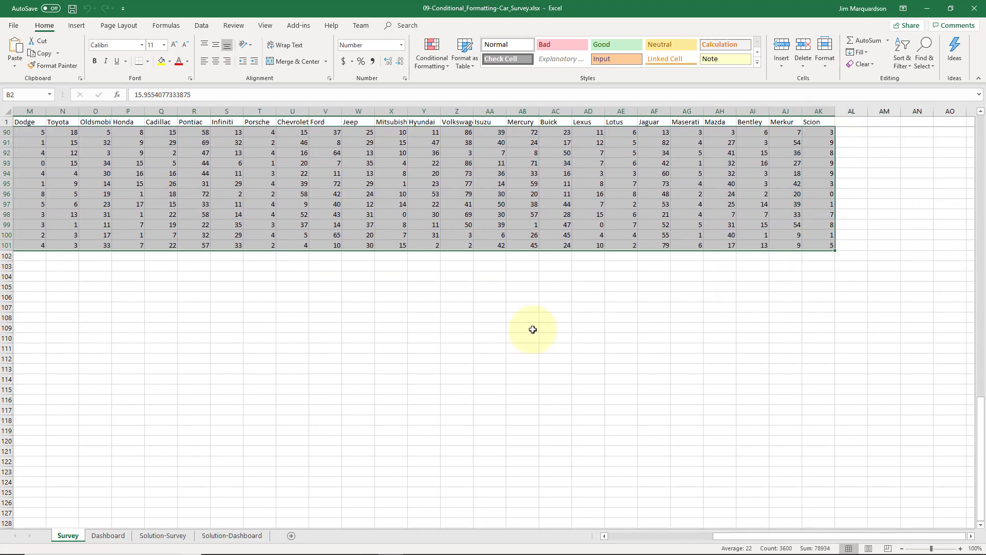
{"action": "scroll", "coordinate": [504, 315], "scroll_direction": "up", "scroll_amount": 20}
{"action": "scroll", "coordinate": [476, 288], "scroll_direction": "up", "scroll_amount": 5}
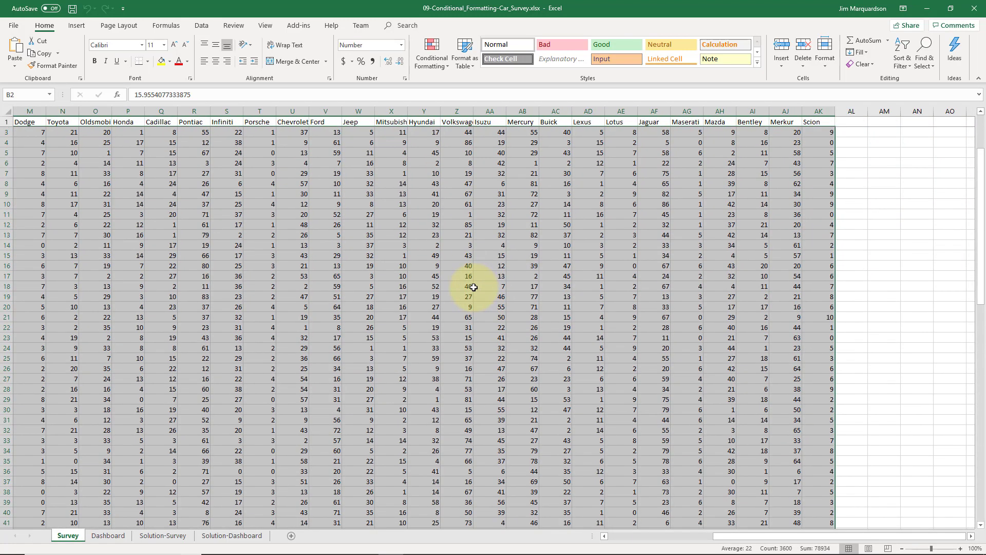
{"action": "left_click_drag", "start_coordinate": [784, 537], "coordinate": [645, 545]}
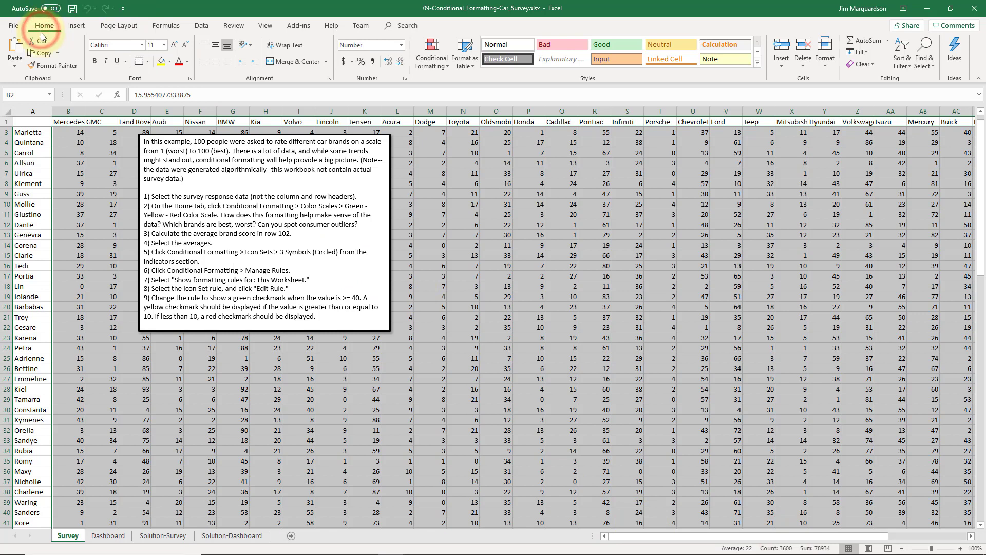
{"action": "left_click", "coordinate": [432, 66]}
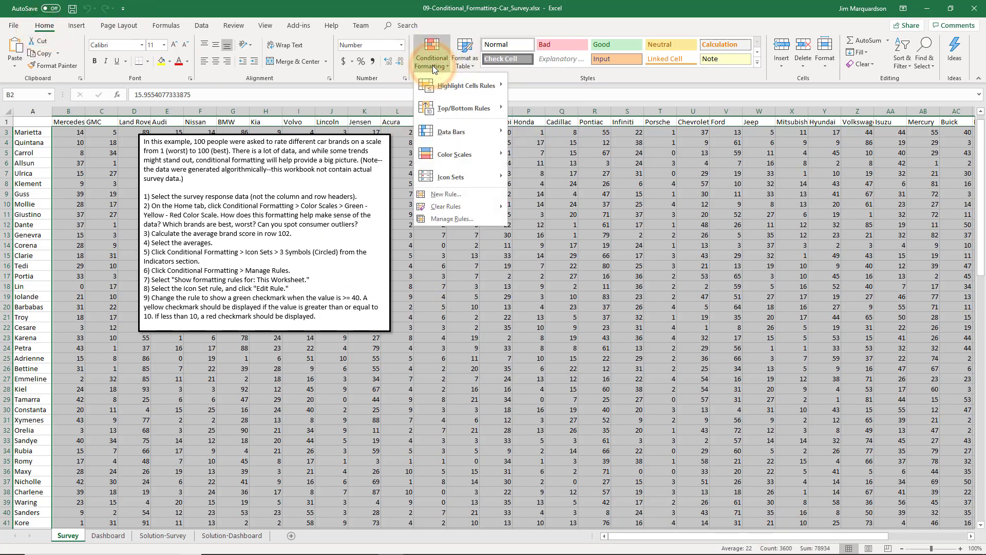
{"action": "mouse_move", "coordinate": [440, 135]}
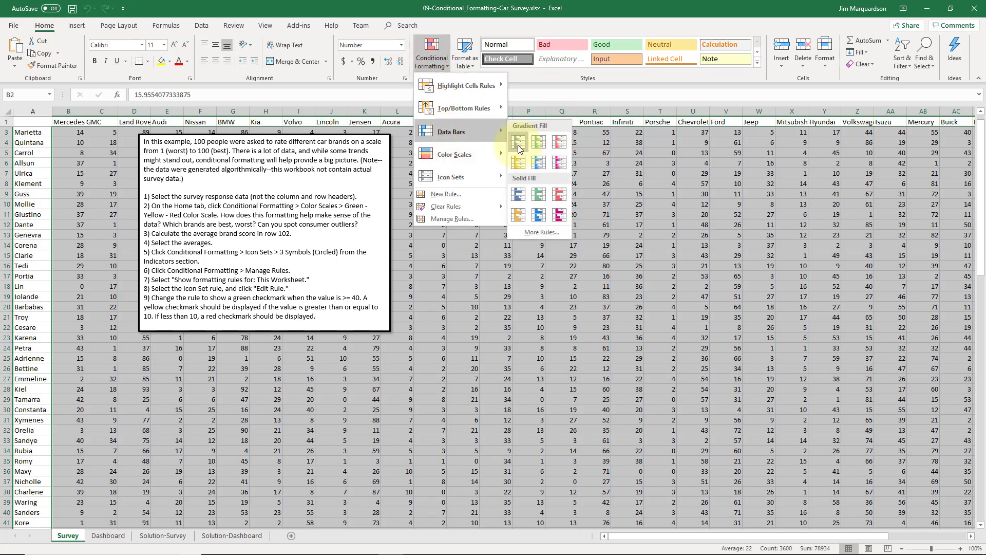
{"action": "mouse_move", "coordinate": [485, 150]}
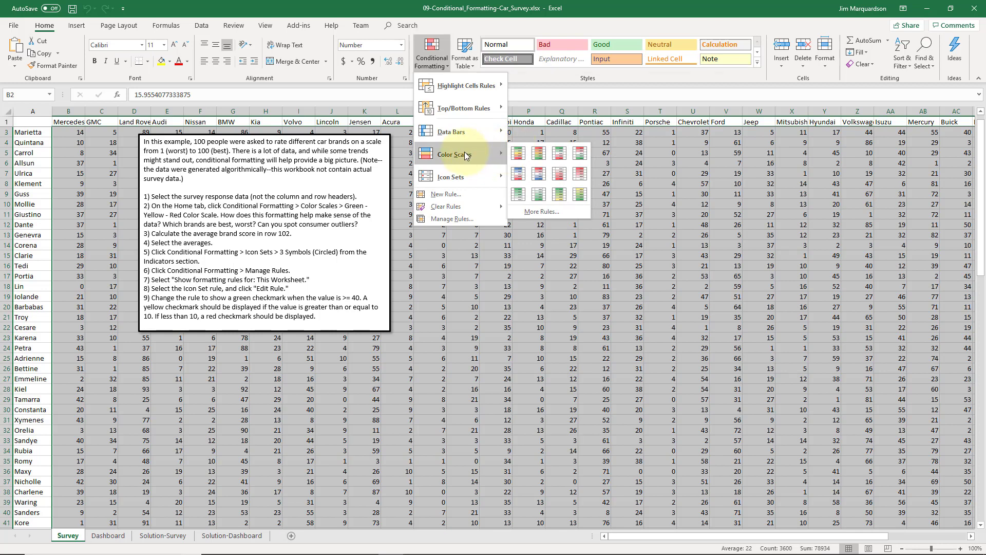
{"action": "left_click", "coordinate": [519, 153]}
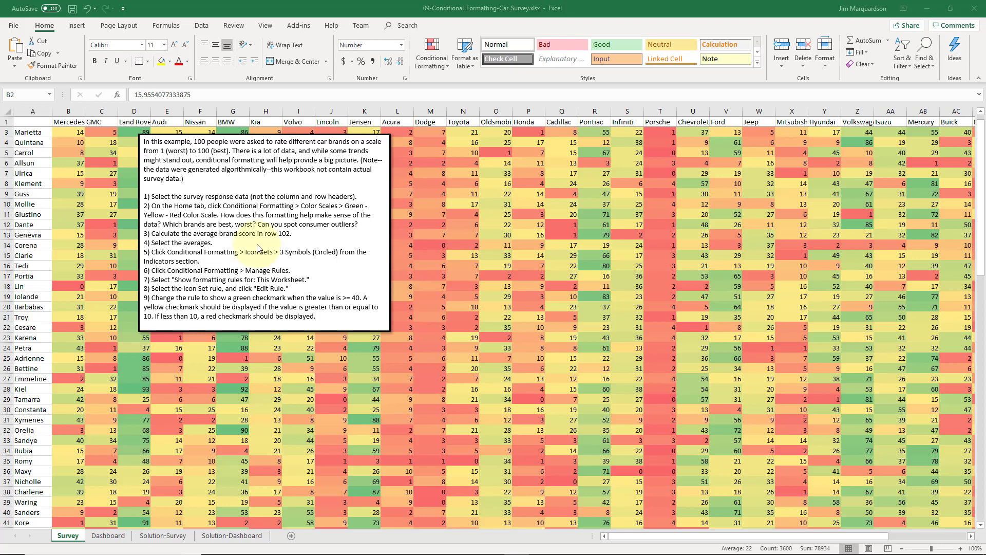
Compare the color coding of the Mercedes-Benz rating in B18 with the BMW ratings in G28 and G24.
{"action": "left_click", "coordinate": [71, 286]}
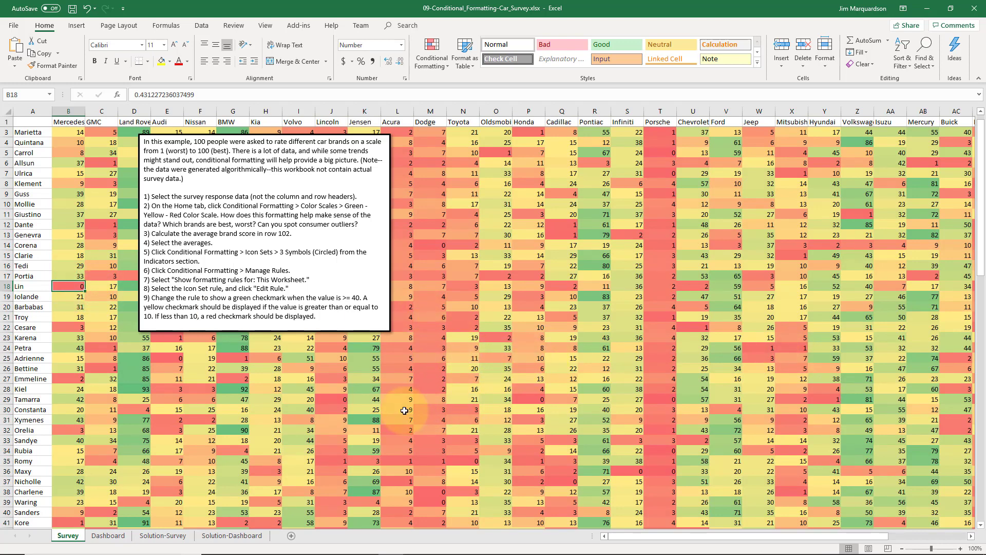
{"action": "left_click", "coordinate": [242, 388]}
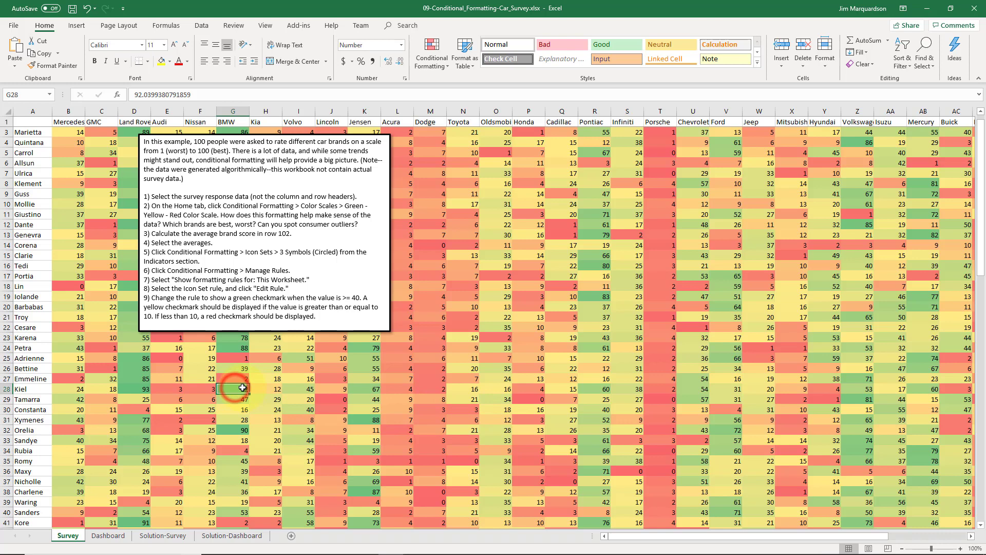
{"action": "left_click", "coordinate": [69, 286]}
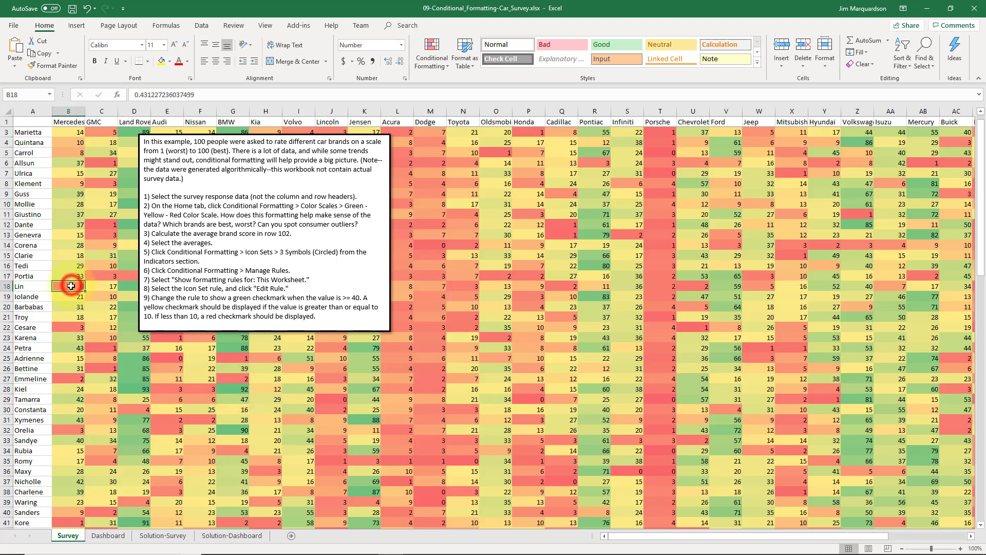
{"action": "left_click", "coordinate": [240, 389]}
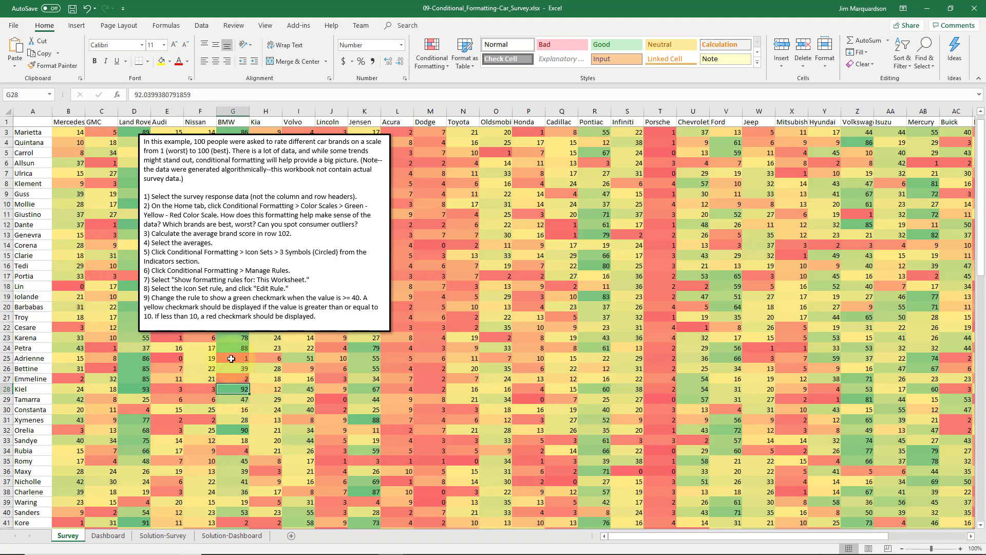
{"action": "left_click", "coordinate": [239, 349]}
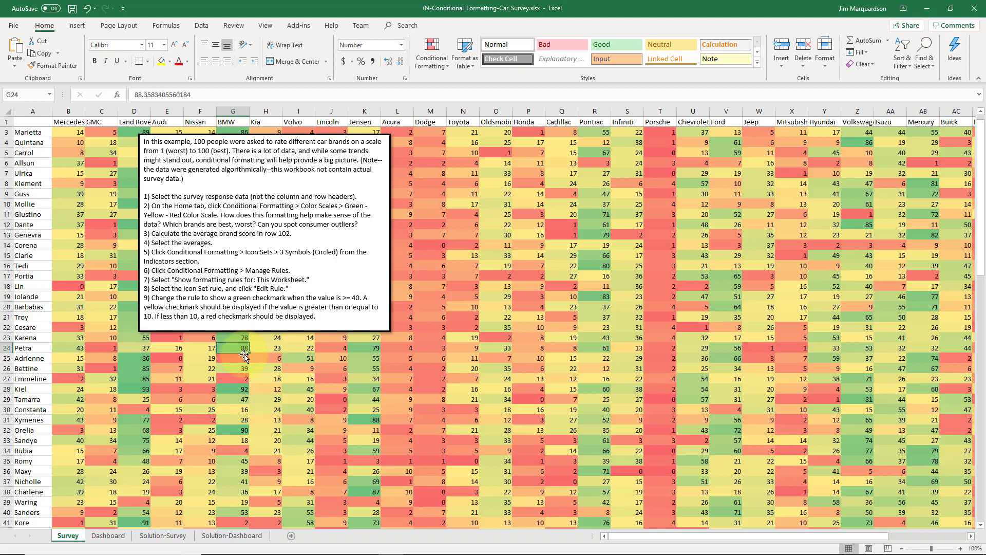
Test the color scale by setting the Mercedes rating in B7 to 95, and undo the change.
{"action": "left_click", "coordinate": [77, 173]}
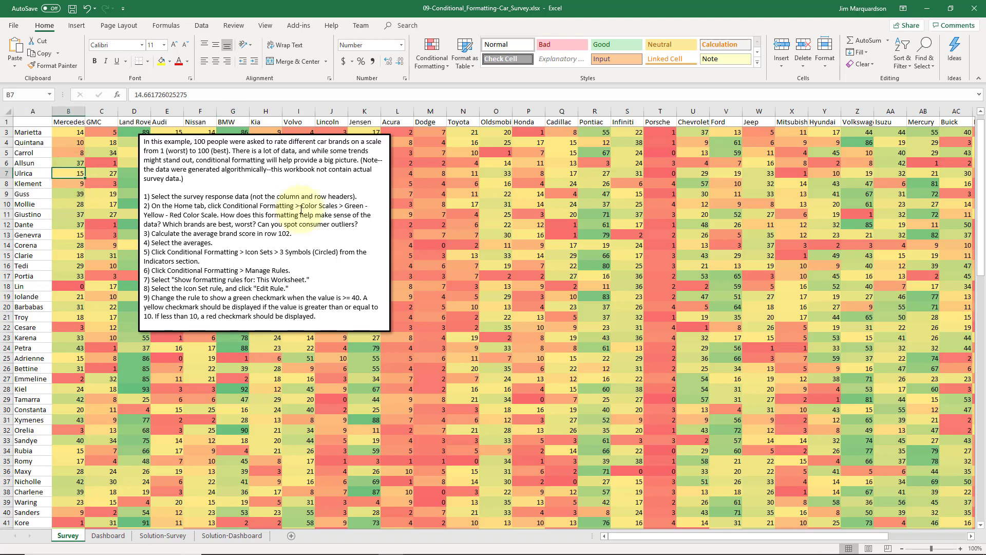
{"action": "type", "text": "95"}
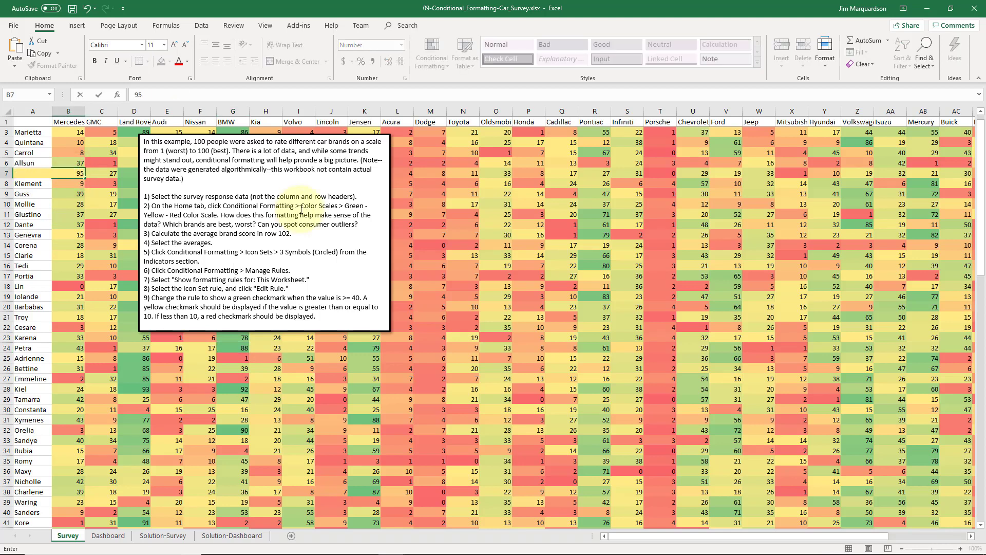
{"action": "key", "text": "Return"}
{"action": "key", "text": "Up"}
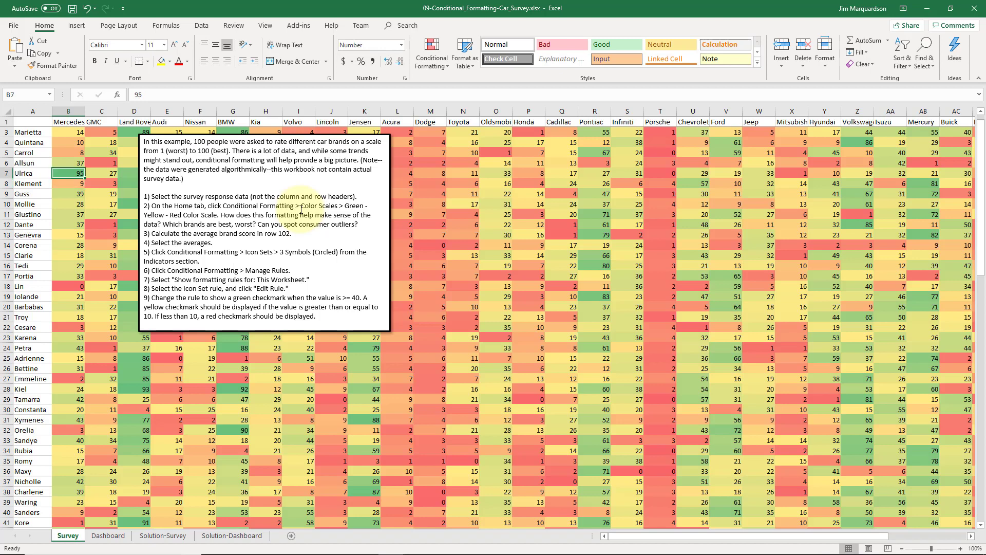
{"action": "key", "text": "ctrl+z"}
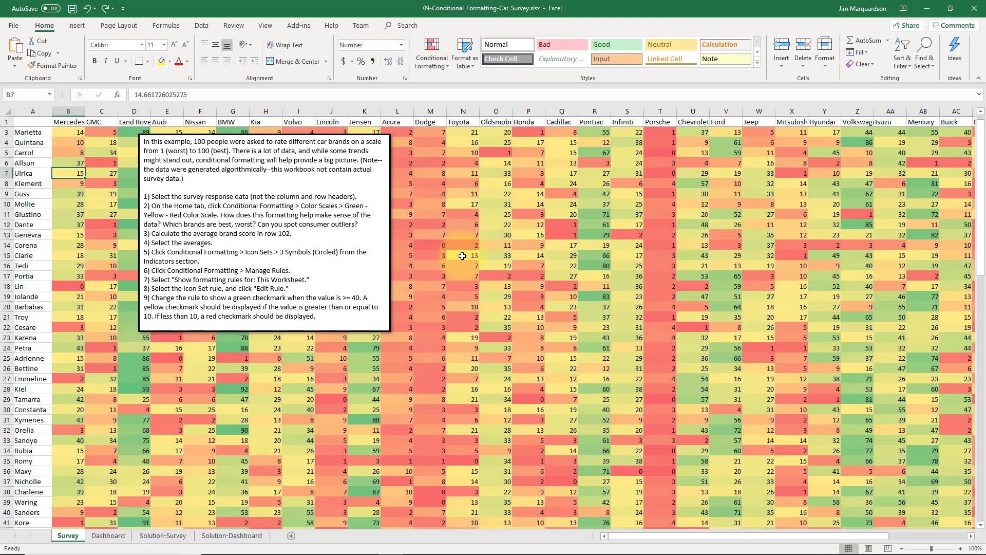
Move the instructions text box off the first brand columns to around columns R to Y, and deselect it.
{"action": "left_click", "coordinate": [271, 159]}
{"action": "mouse_move", "coordinate": [390, 166]}
{"action": "left_mouse_down"}
{"action": "mouse_move", "coordinate": [506, 223]}
{"action": "mouse_move", "coordinate": [835, 247]}
{"action": "mouse_move", "coordinate": [801, 247]}
{"action": "mouse_move", "coordinate": [832, 231]}
{"action": "left_mouse_up"}
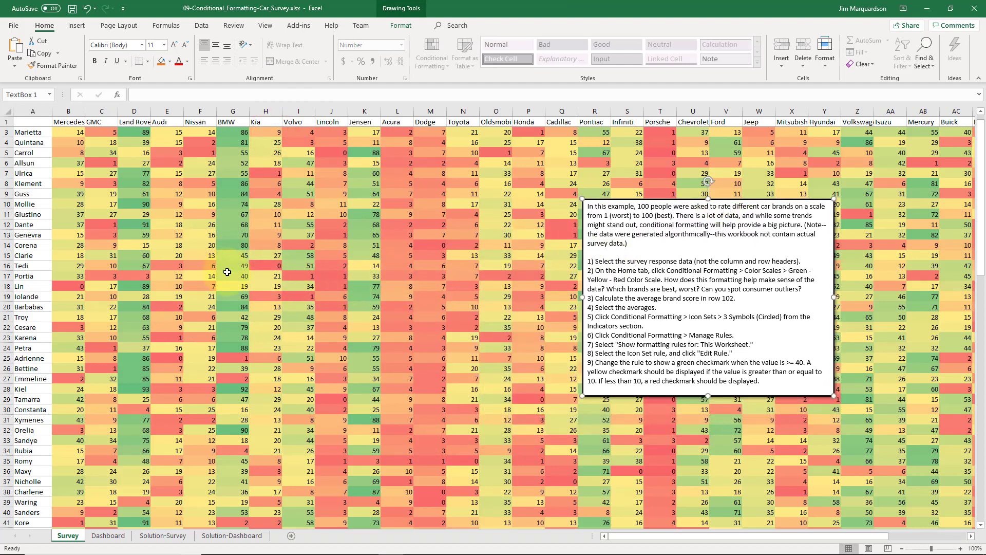
{"action": "left_click", "coordinate": [397, 225]}
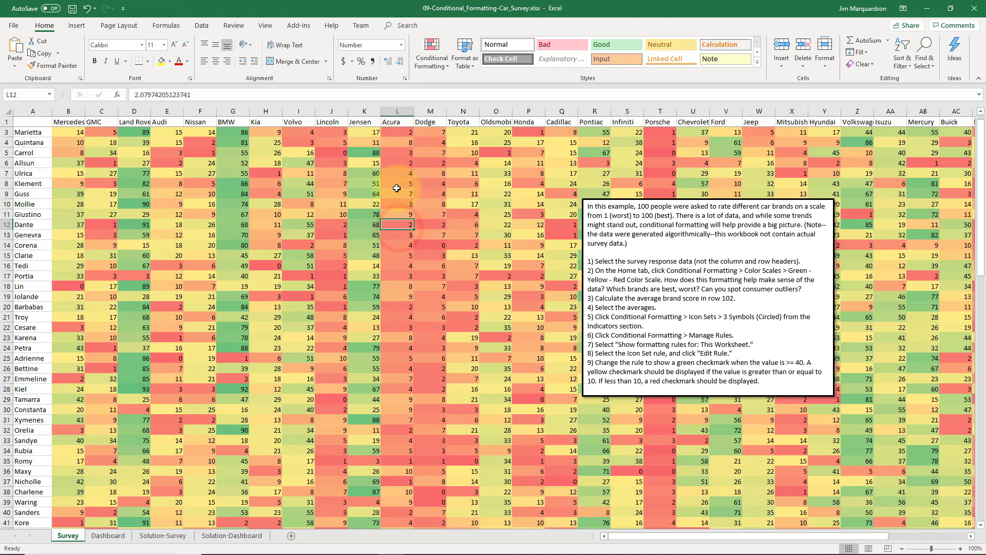
Examine the color patterns down the brand columns, such as Acura, Land Rover and Jensen, for the best- and worst-rated brands and outliers.
{"action": "scroll", "coordinate": [396, 252], "scroll_direction": "down", "scroll_amount": 4}
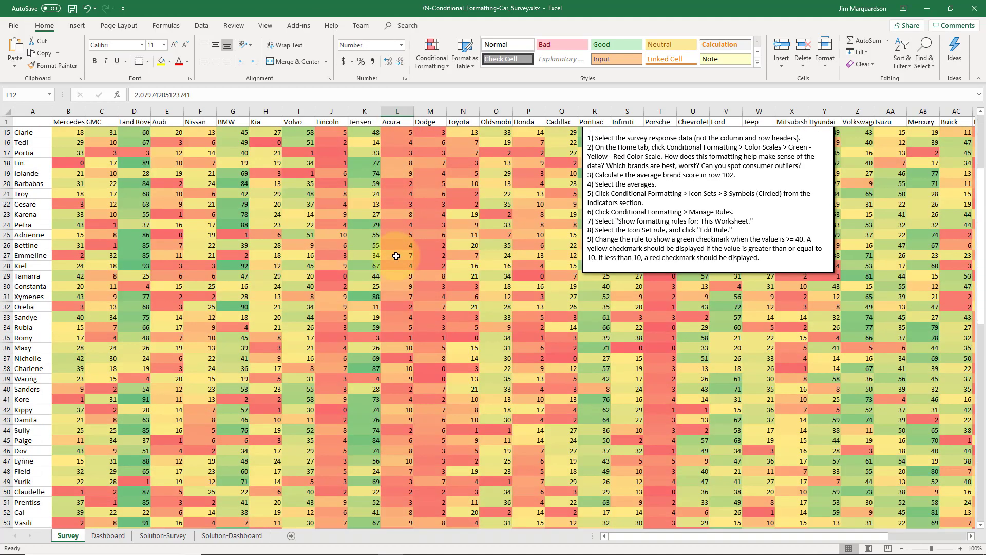
{"action": "scroll", "coordinate": [396, 256], "scroll_direction": "down", "scroll_amount": 20}
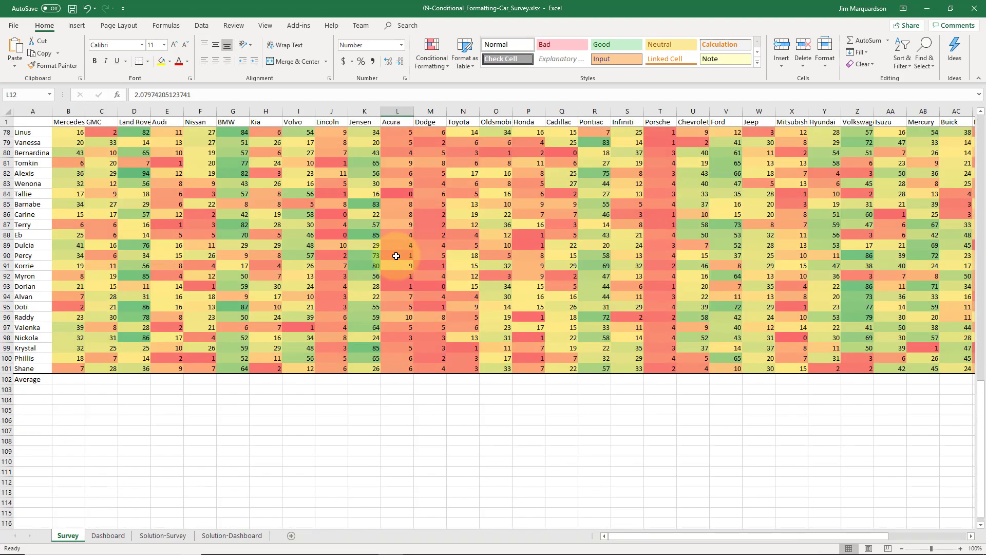
{"action": "scroll", "coordinate": [396, 256], "scroll_direction": "up", "scroll_amount": 20}
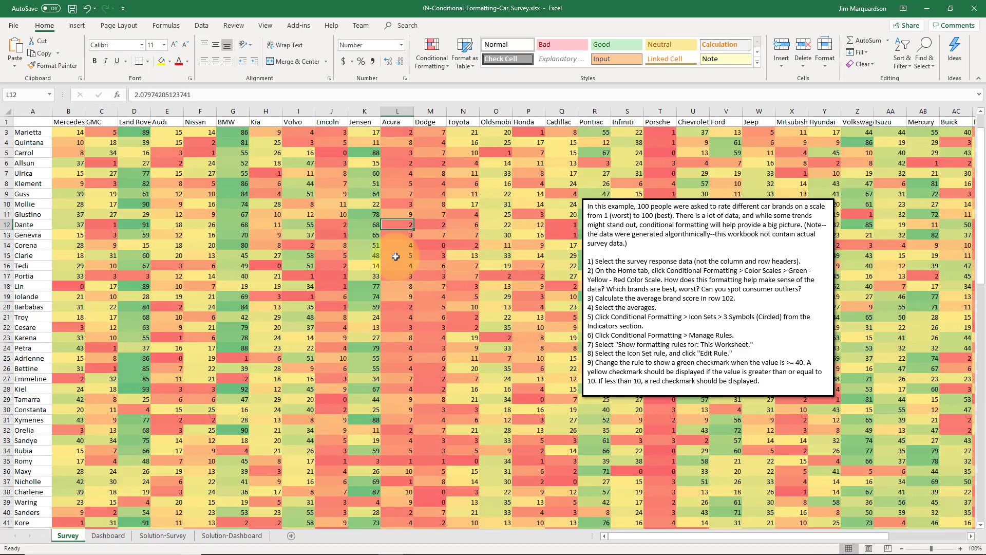
{"action": "scroll", "coordinate": [395, 256], "scroll_direction": "up", "scroll_amount": 1}
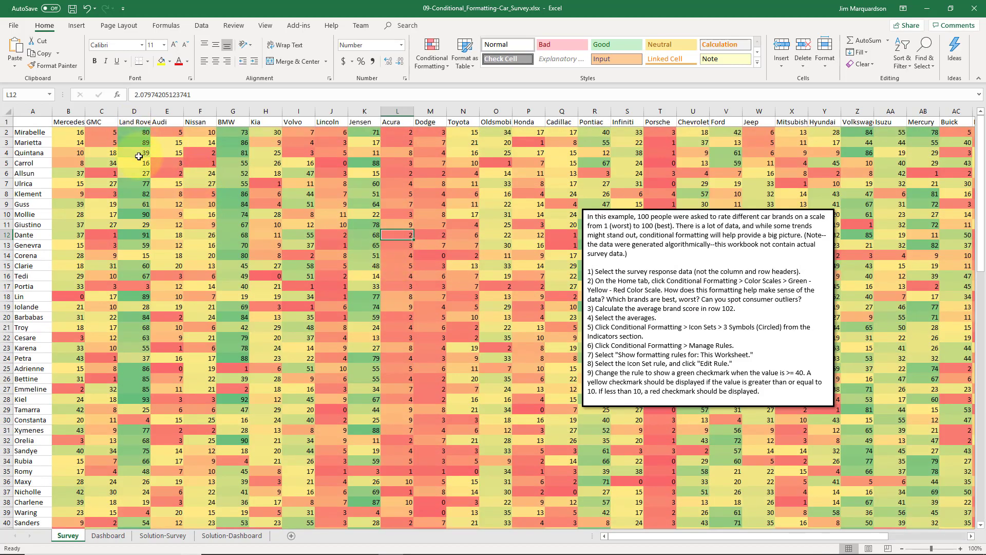
{"action": "scroll", "coordinate": [139, 156], "scroll_direction": "down", "scroll_amount": 11}
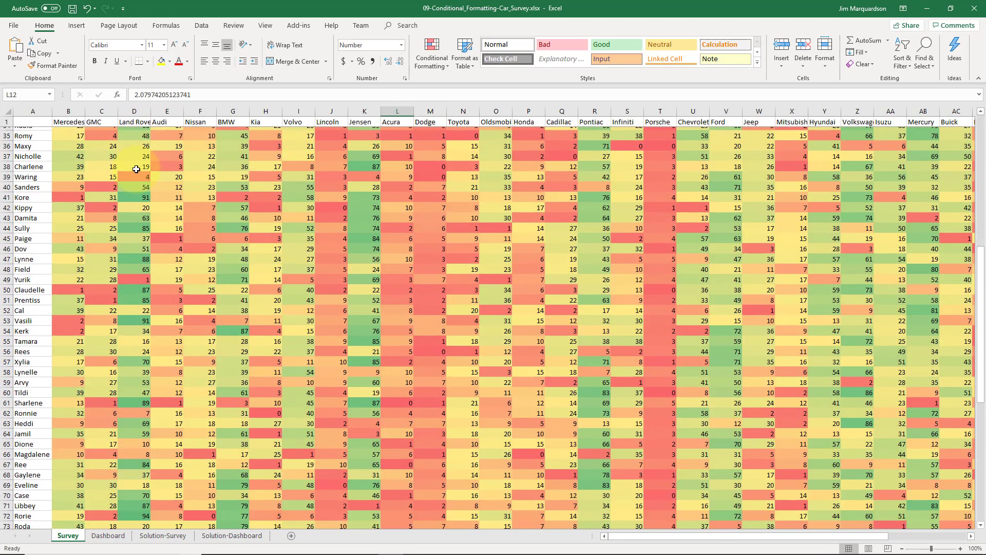
{"action": "scroll", "coordinate": [137, 169], "scroll_direction": "up", "scroll_amount": 11}
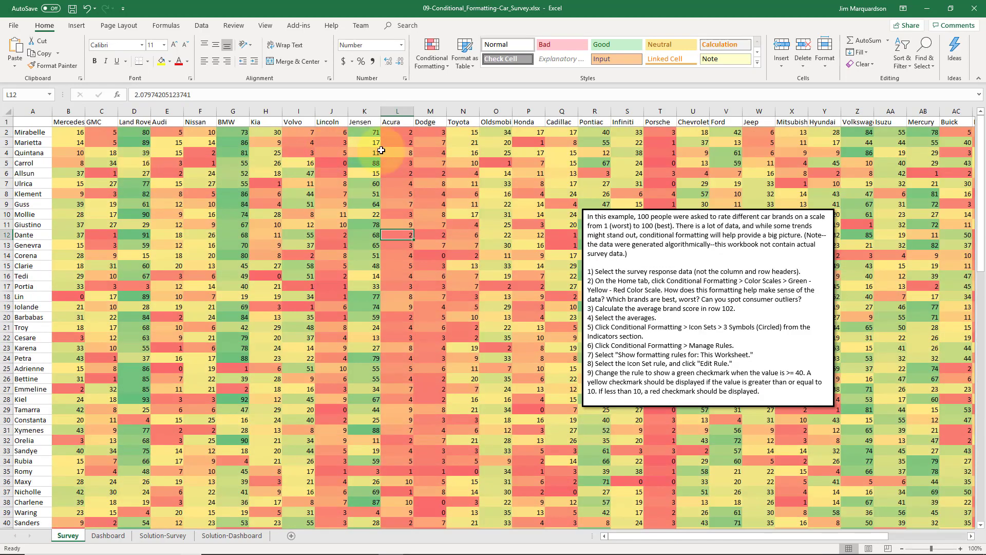
{"action": "scroll", "coordinate": [381, 150], "scroll_direction": "down", "scroll_amount": 11}
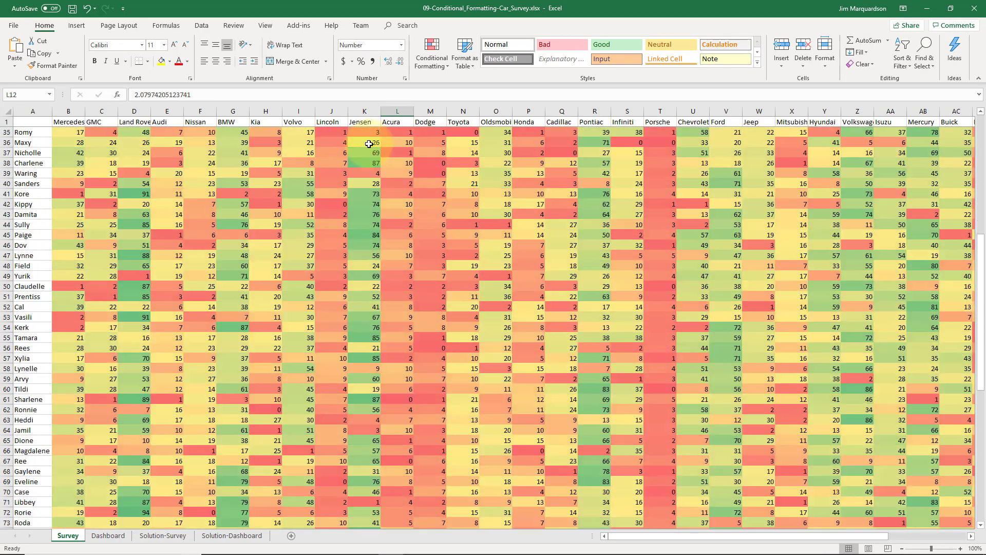
{"action": "scroll", "coordinate": [369, 143], "scroll_direction": "up", "scroll_amount": 11}
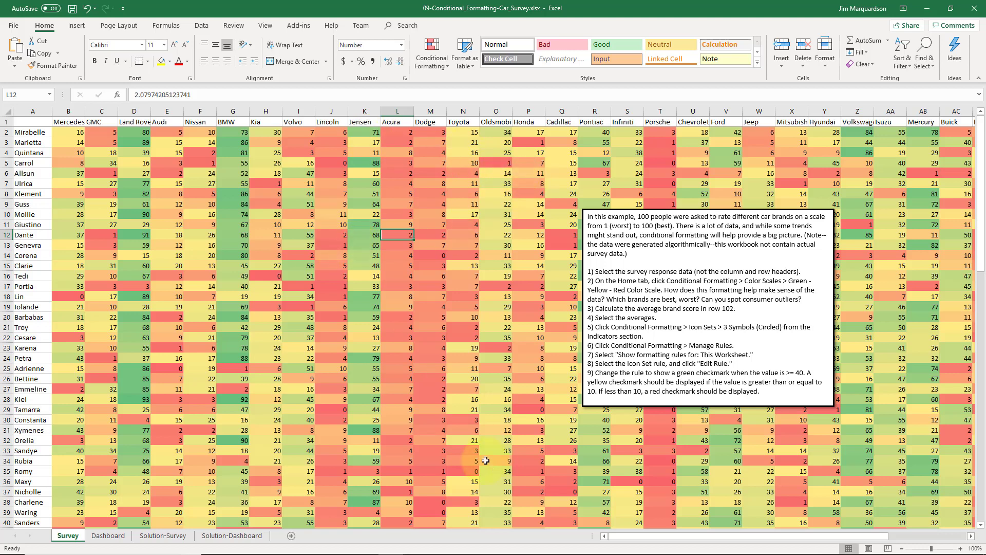
{"action": "left_click_drag", "start_coordinate": [664, 536], "coordinate": [839, 534]}
Calculate the Mercedes average in B102 with =AVERAGE(B2:B101) and fill the formula across to AK102.
{"action": "scroll", "coordinate": [192, 303], "scroll_direction": "down", "scroll_amount": 16}
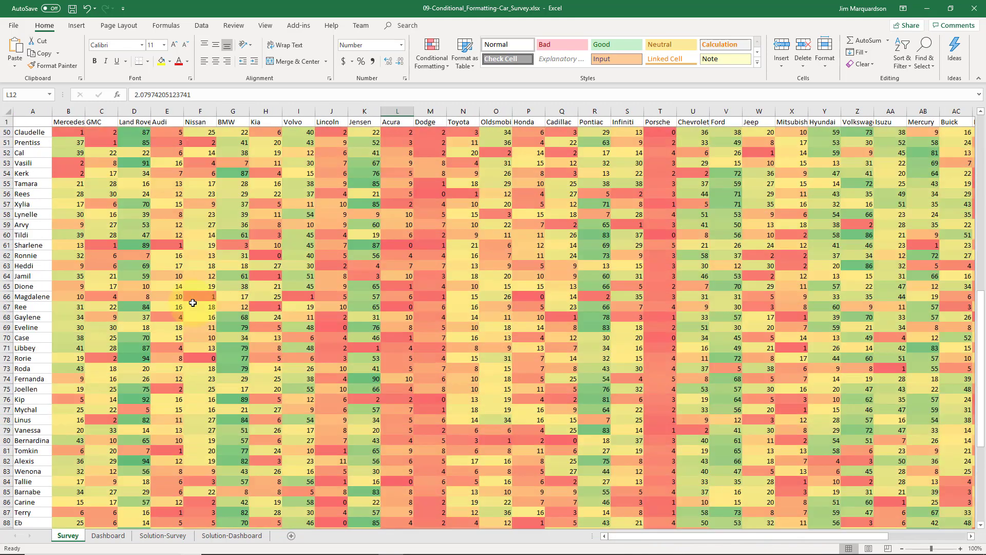
{"action": "scroll", "coordinate": [193, 303], "scroll_direction": "down", "scroll_amount": 6}
{"action": "scroll", "coordinate": [193, 304], "scroll_direction": "down", "scroll_amount": 3}
{"action": "left_click", "coordinate": [72, 389]}
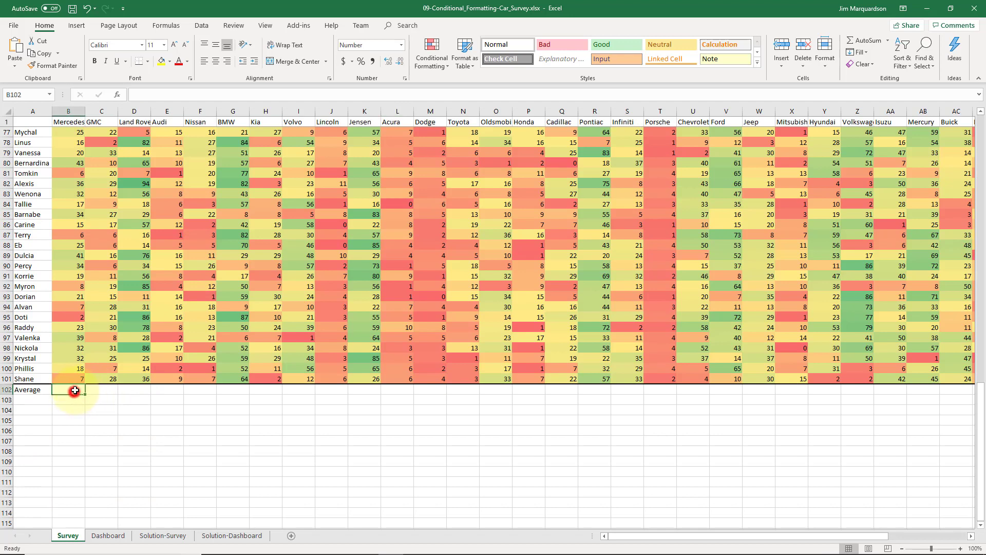
{"action": "type", "text": "=ave"}
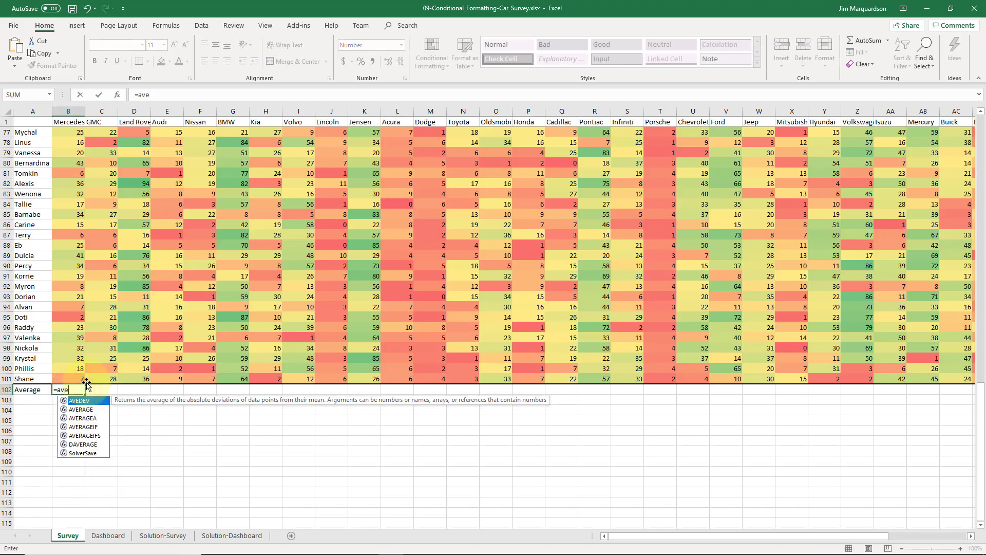
{"action": "type", "text": "rage("}
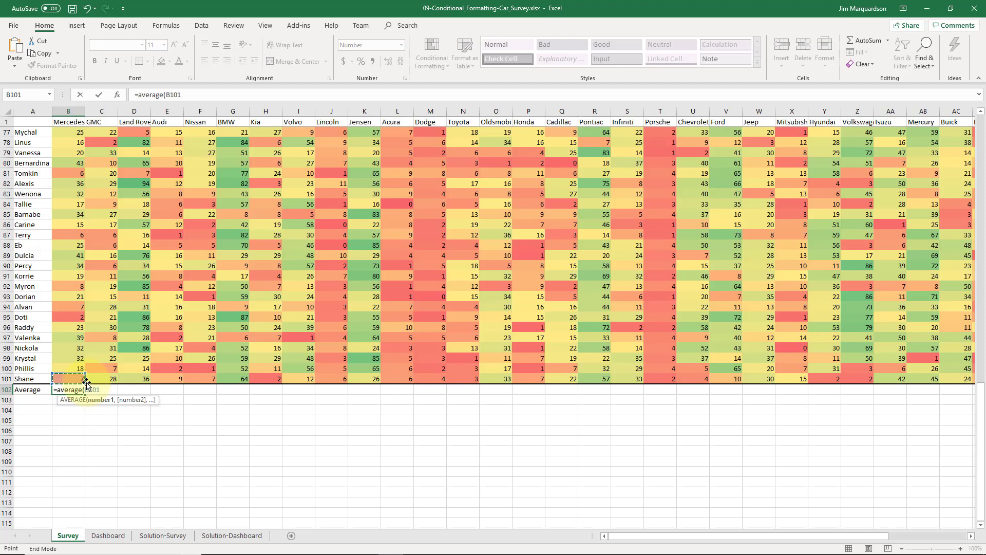
{"action": "key", "text": "shift+Up"}
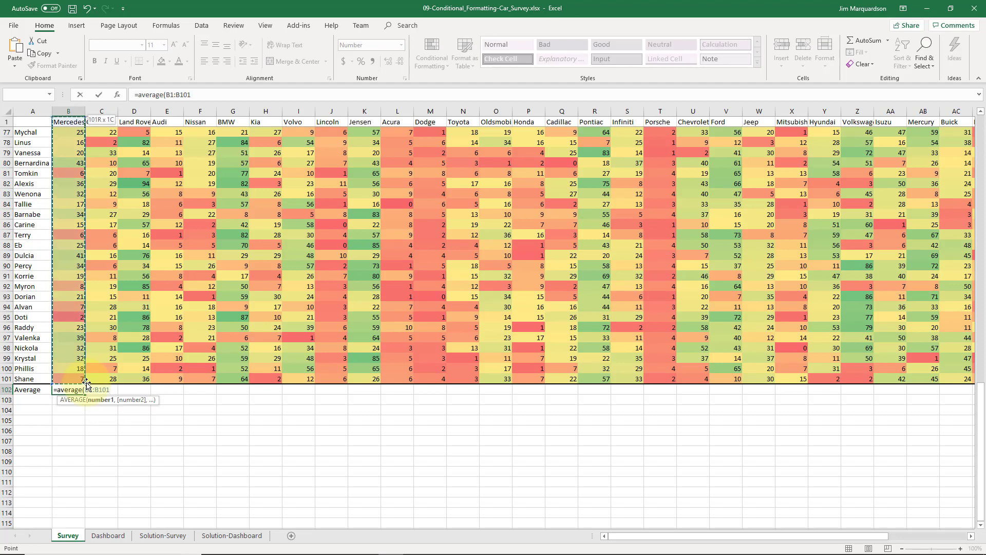
{"action": "key", "text": "shift+Down"}
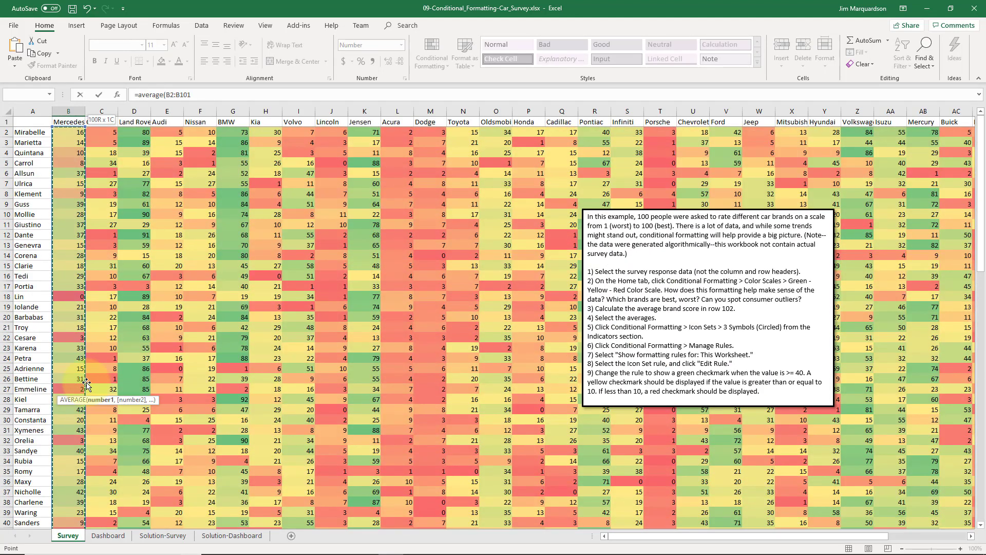
{"action": "key", "text": "ctrl+Return"}
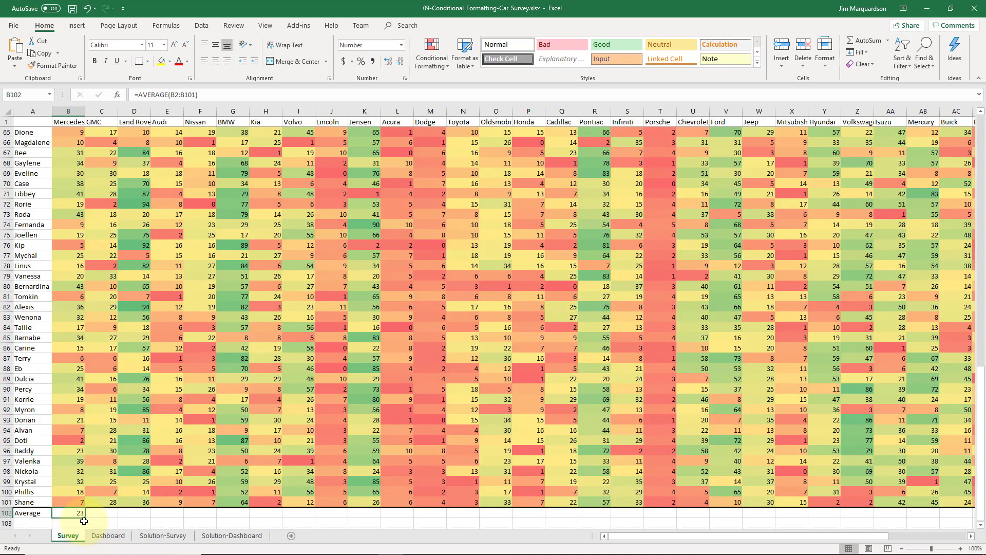
{"action": "left_click_drag", "start_coordinate": [85, 518], "coordinate": [895, 515]}
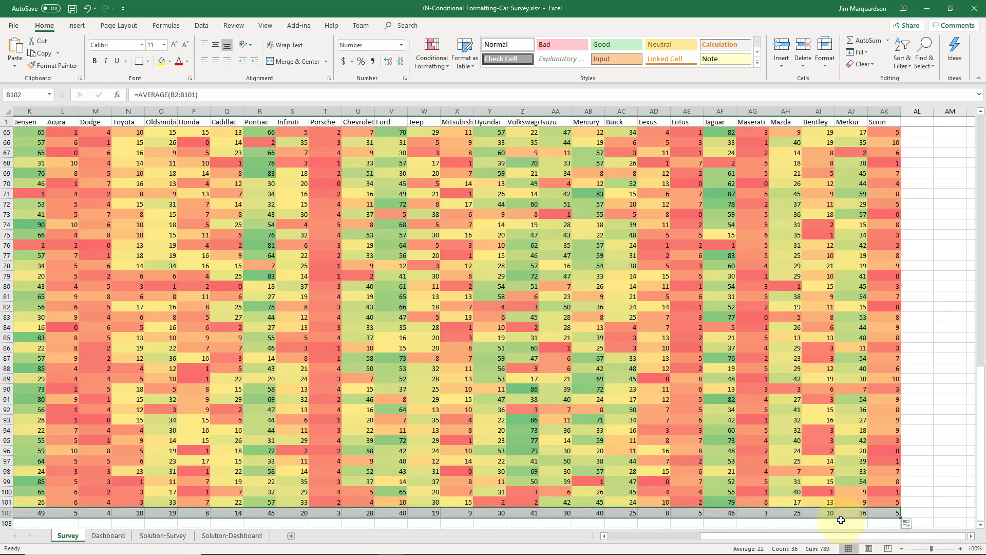
Review the brand averages in row 102 from the last brand columns back to the Average label.
{"action": "left_click", "coordinate": [813, 513]}
{"action": "key", "text": "Left"}
{"action": "key", "text": "Left"}
{"action": "key", "text": "Left"}
{"action": "key", "text": "Left"}
{"action": "key", "text": "Left"}
{"action": "key", "text": "Left"}
{"action": "key", "text": "Left"}
{"action": "key", "text": "Left"}
{"action": "key", "text": "Left"}
{"action": "key", "text": "Left"}
{"action": "key", "text": "Left"}
{"action": "key", "text": "Left"}
{"action": "key", "text": "Left"}
{"action": "key", "text": "Left"}
{"action": "key", "text": "Left"}
{"action": "key", "text": "Left"}
{"action": "key", "text": "Left"}
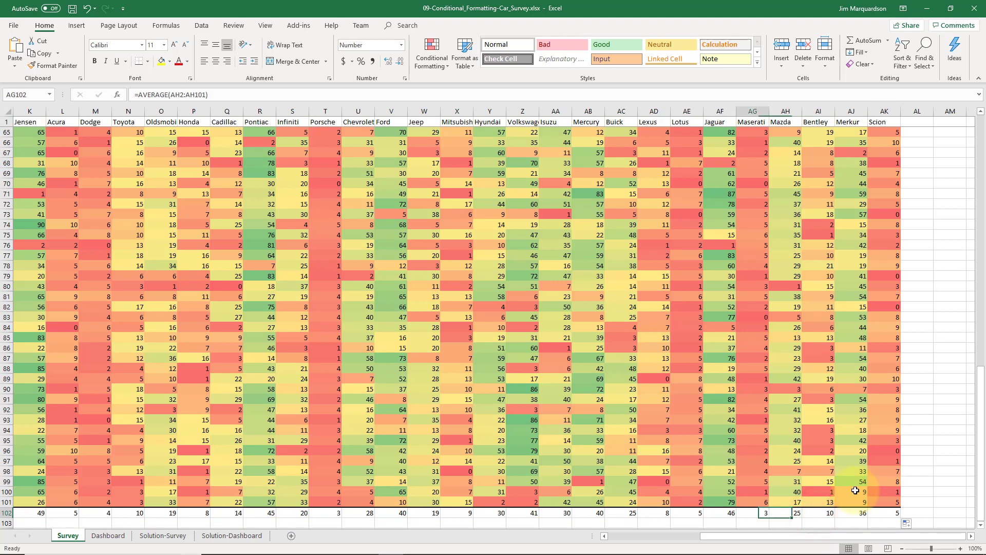
{"action": "key", "text": "Left"}
{"action": "key", "text": "Left"}
{"action": "key", "text": "Left"}
{"action": "key", "text": "Left"}
{"action": "key", "text": "Left"}
{"action": "key", "text": "Left"}
{"action": "key", "text": "Left"}
{"action": "key", "text": "Left"}
{"action": "key", "text": "Left"}
{"action": "key", "text": "Left"}
{"action": "key", "text": "Left"}
{"action": "key", "text": "Left"}
{"action": "key", "text": "Left"}
{"action": "key", "text": "Left"}
{"action": "key", "text": "Left"}
{"action": "key", "text": "Left"}
{"action": "key", "text": "Left"}
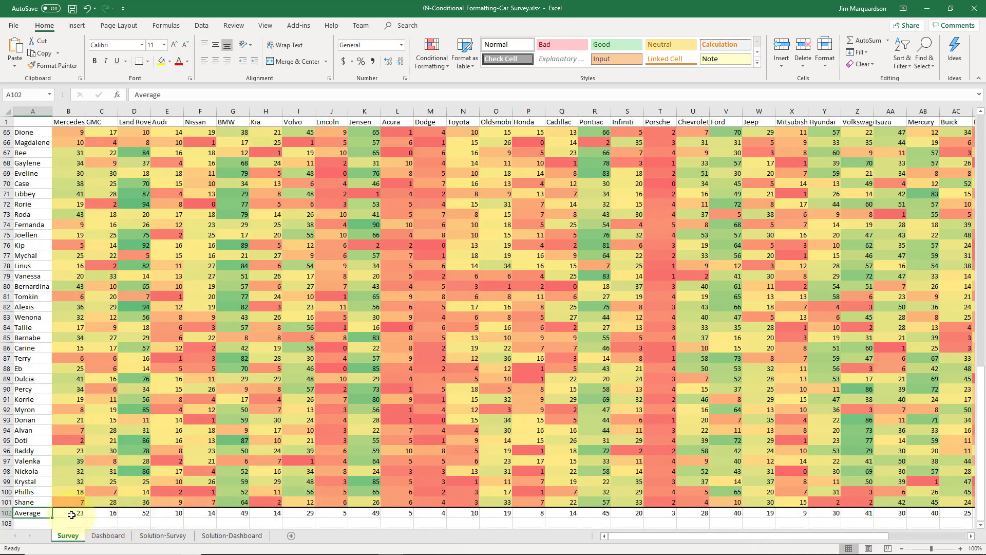
{"action": "left_click_drag", "start_coordinate": [69, 514], "coordinate": [130, 521]}
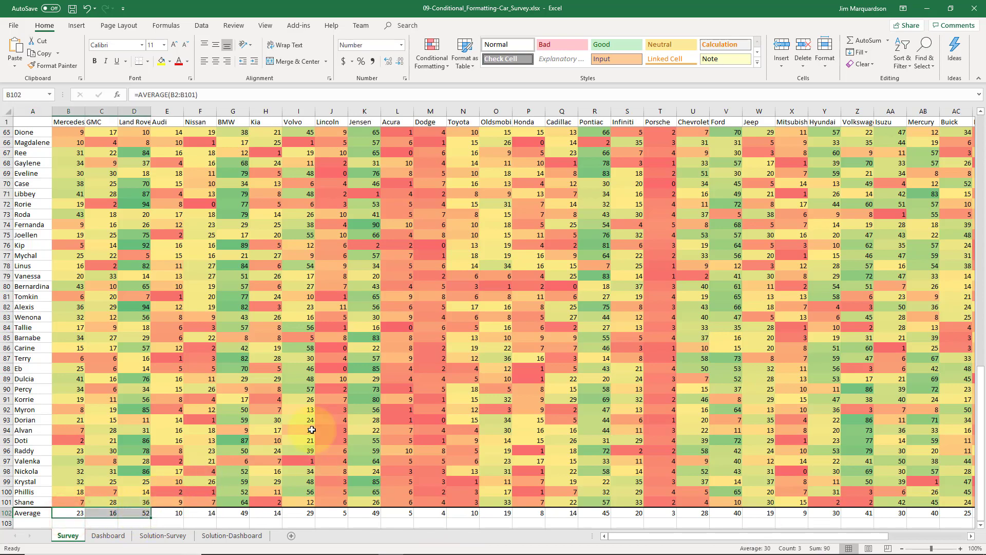
{"action": "left_click", "coordinate": [304, 353]}
Apply the 3 Symbols (Circled) icon set conditional formatting to the brand averages in B102:AK102.
{"action": "scroll", "coordinate": [309, 350], "scroll_direction": "up", "scroll_amount": 20}
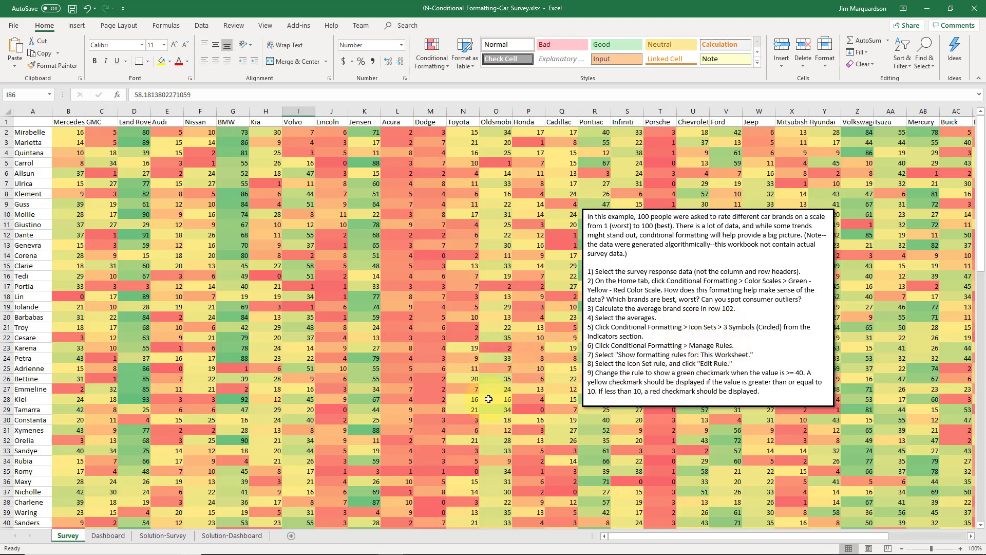
{"action": "scroll", "coordinate": [318, 369], "scroll_direction": "down", "scroll_amount": 20}
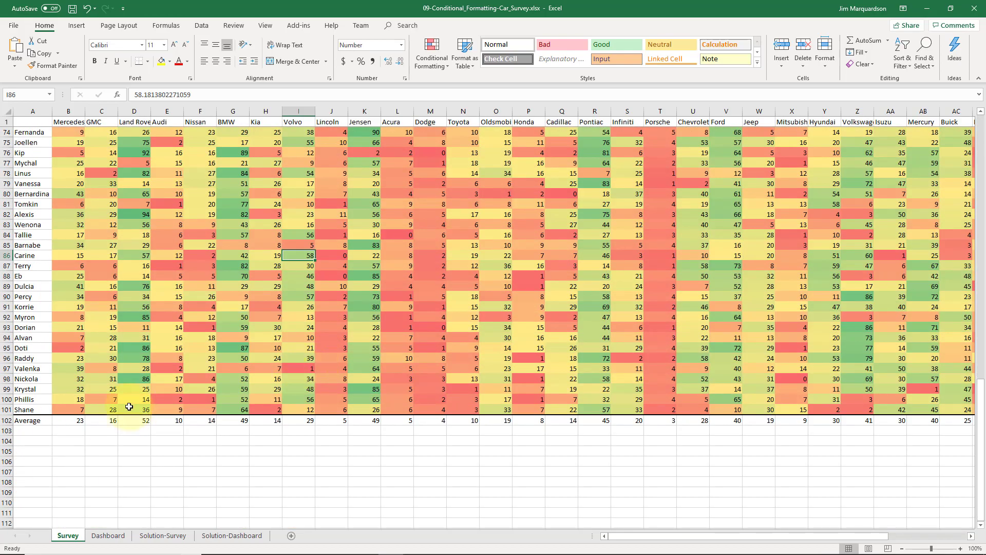
{"action": "left_click", "coordinate": [69, 418]}
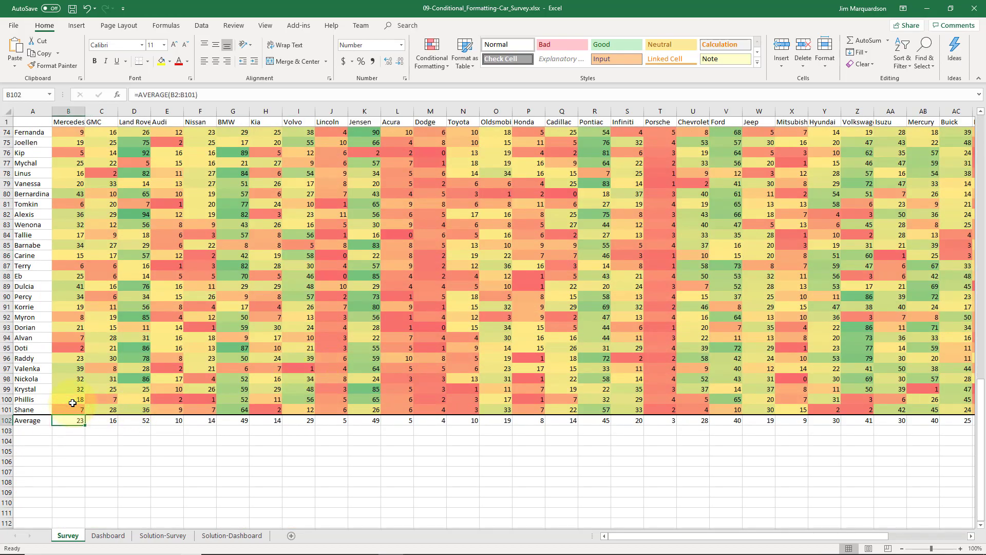
{"action": "key", "text": "shift+Right"}
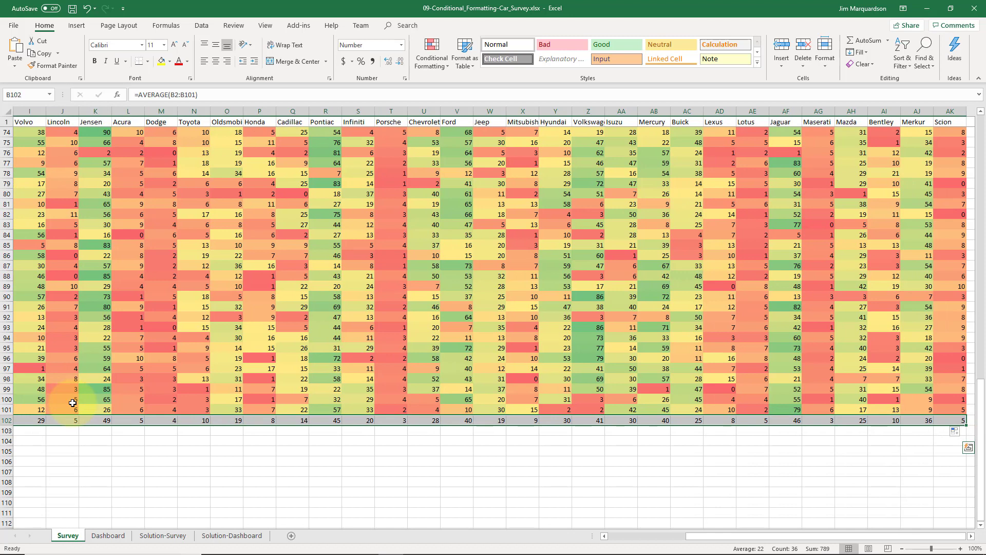
{"action": "left_click", "coordinate": [427, 69]}
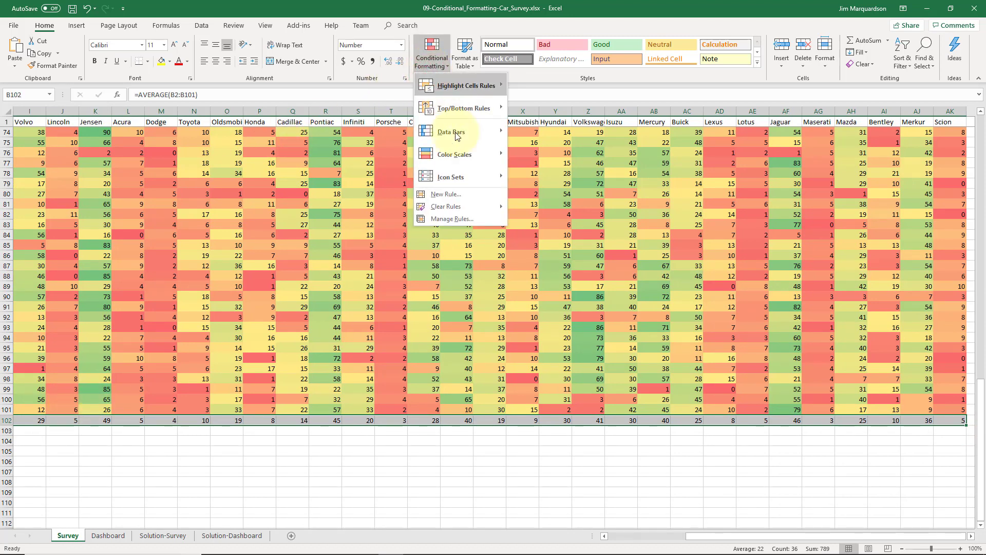
{"action": "mouse_move", "coordinate": [469, 177]}
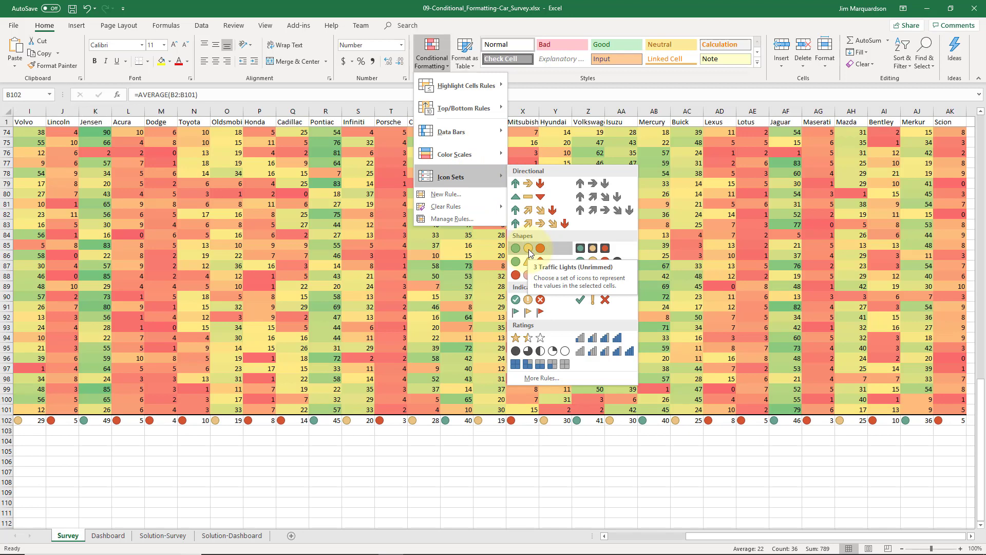
{"action": "left_click", "coordinate": [553, 304]}
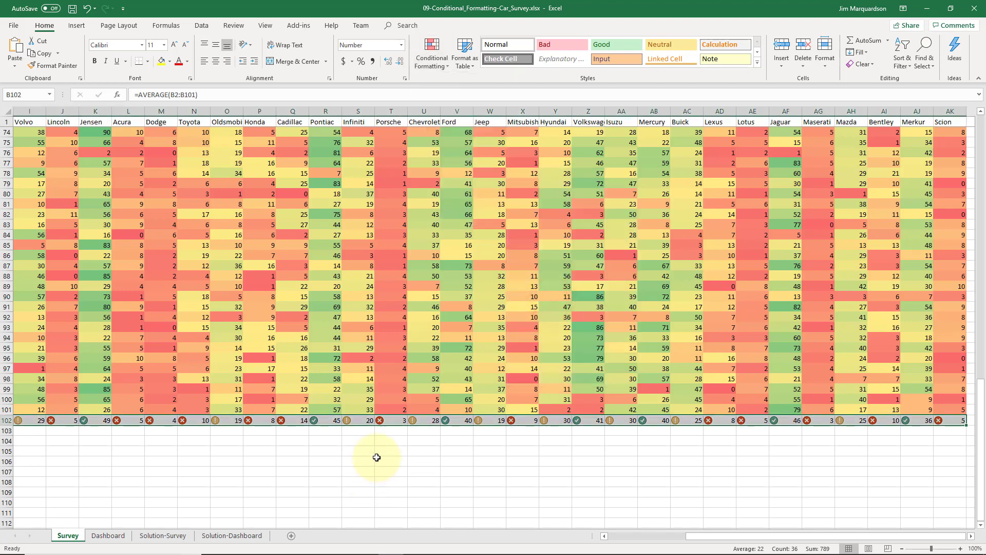
Examine the icons assigned to the brand averages along row 102, back to the Average label in A102.
{"action": "left_click", "coordinate": [193, 420]}
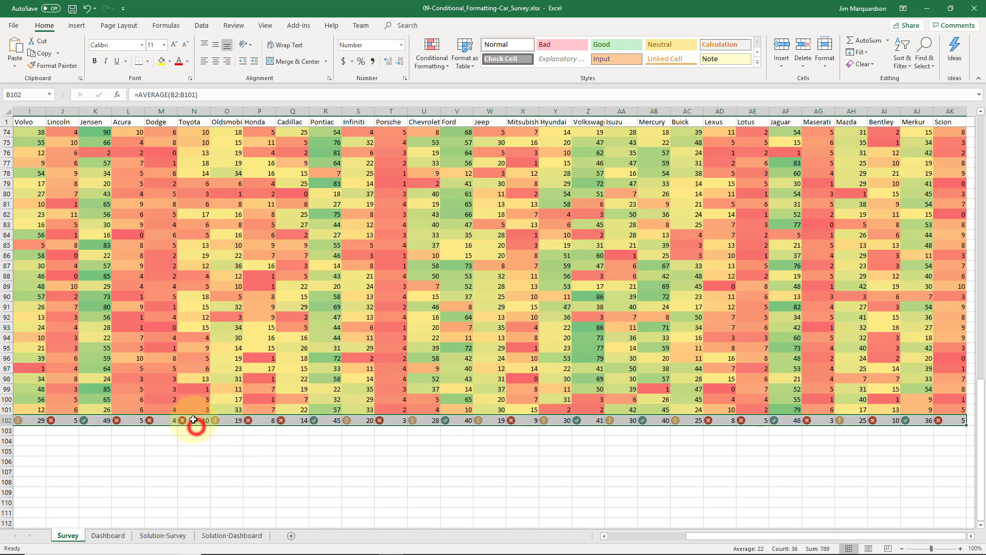
{"action": "key", "text": "Left"}
{"action": "key", "text": "Left"}
{"action": "key", "text": "Left"}
{"action": "key", "text": "Left"}
{"action": "key", "text": "Left"}
{"action": "key", "text": "Left"}
{"action": "key", "text": "Left"}
{"action": "key", "text": "Left"}
{"action": "key", "text": "Left"}
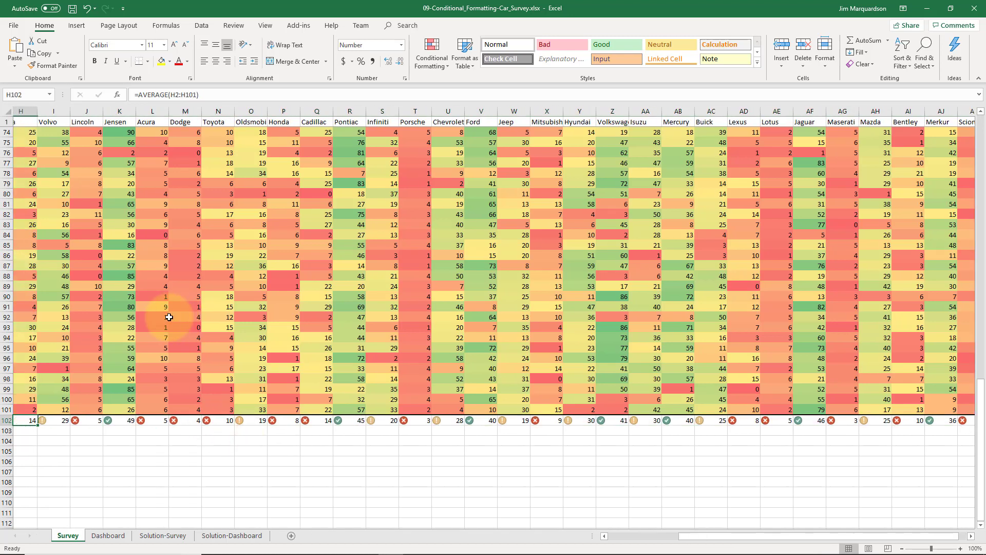
{"action": "key", "text": "Left"}
{"action": "key", "text": "Left"}
{"action": "key", "text": "Left"}
{"action": "key", "text": "Left"}
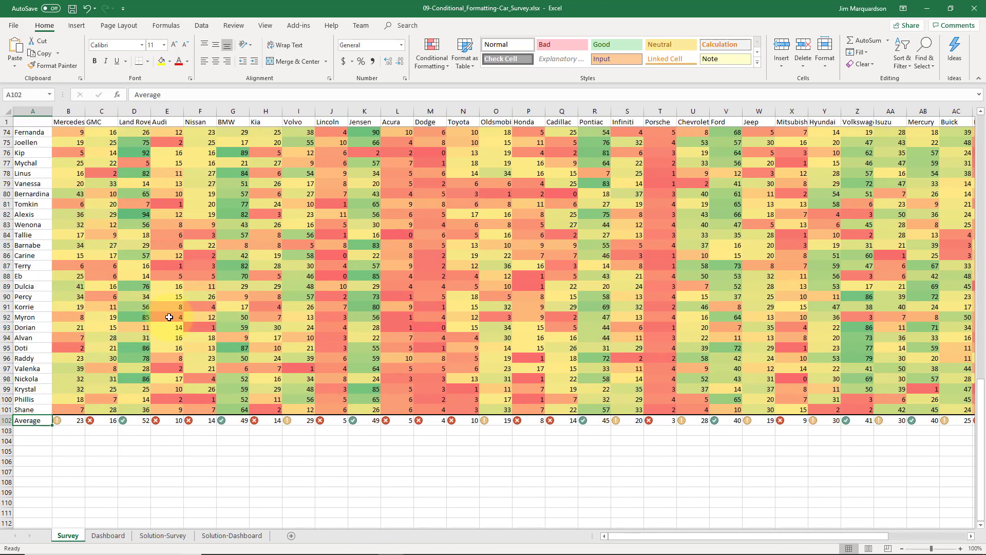
Compare the icons on the Mercedes, GMC and Land Rover averages in B102:D102.
{"action": "key", "text": "Right"}
{"action": "key", "text": "Right"}
{"action": "key", "text": "Right"}
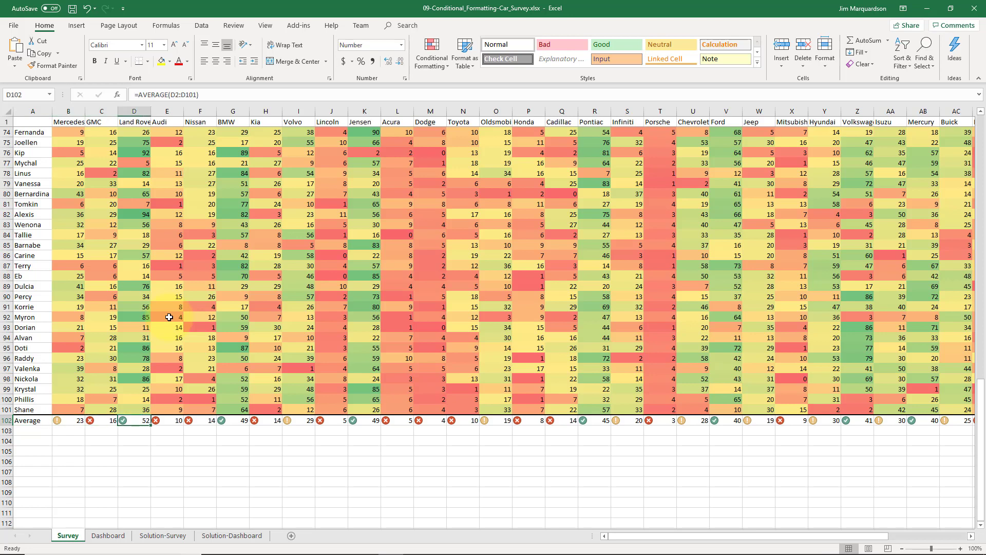
{"action": "key", "text": "Left"}
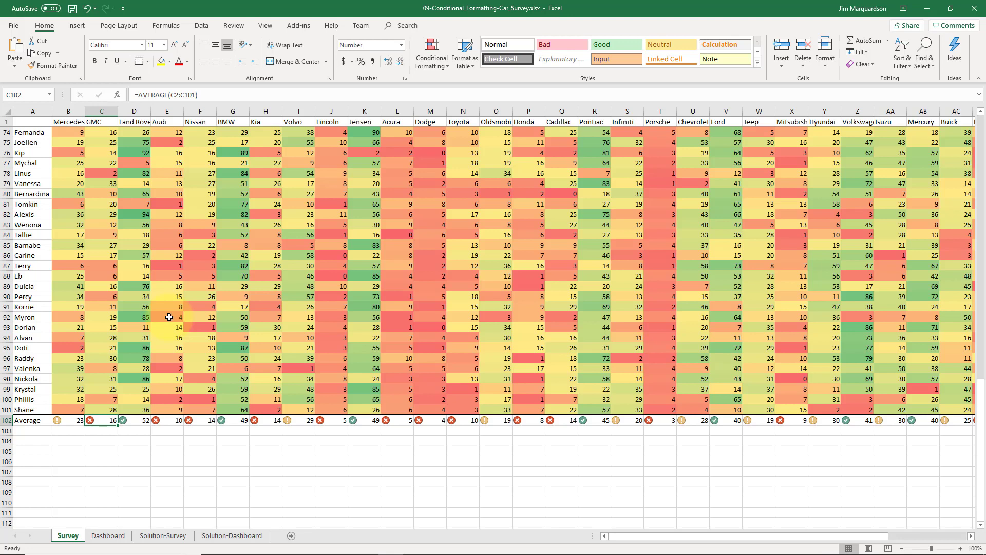
{"action": "key", "text": "Left"}
{"action": "key", "text": "Right"}
{"action": "key", "text": "Left"}
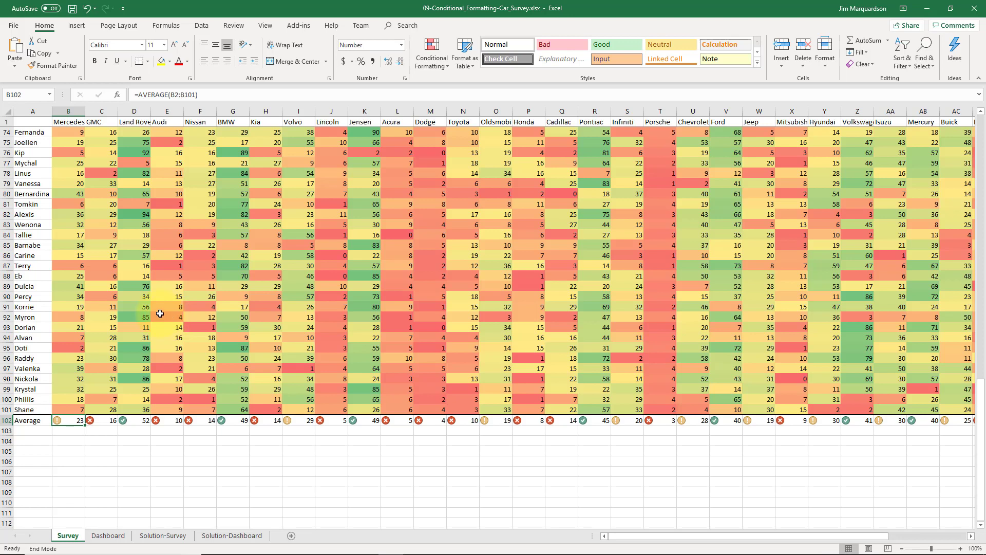
Read the instruction text box beside the survey data for the steps on managing and editing the icon set rule.
{"action": "left_click", "coordinate": [435, 64]}
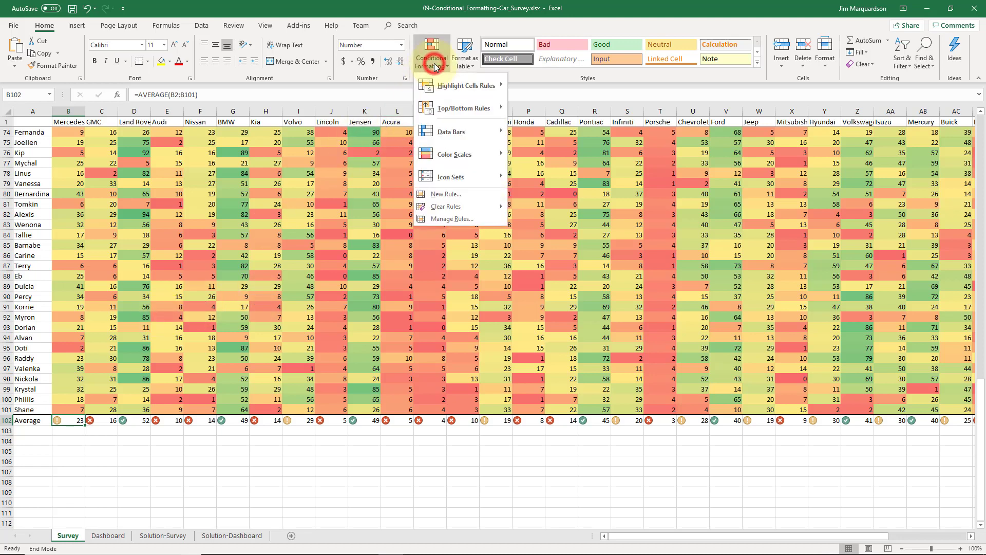
{"action": "left_click", "coordinate": [264, 424]}
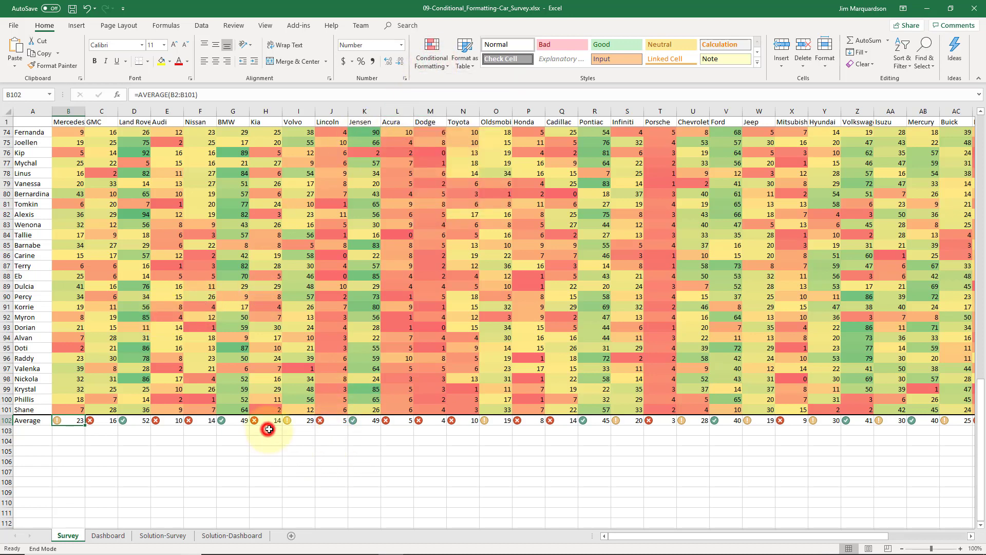
{"action": "scroll", "coordinate": [267, 387], "scroll_direction": "up", "scroll_amount": 20}
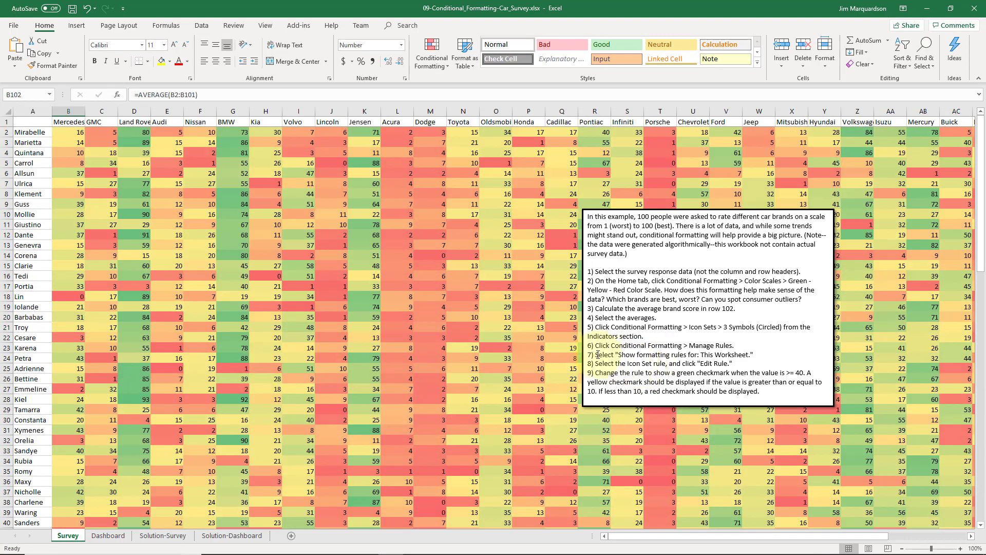
{"action": "left_click_drag", "start_coordinate": [596, 346], "coordinate": [740, 342]}
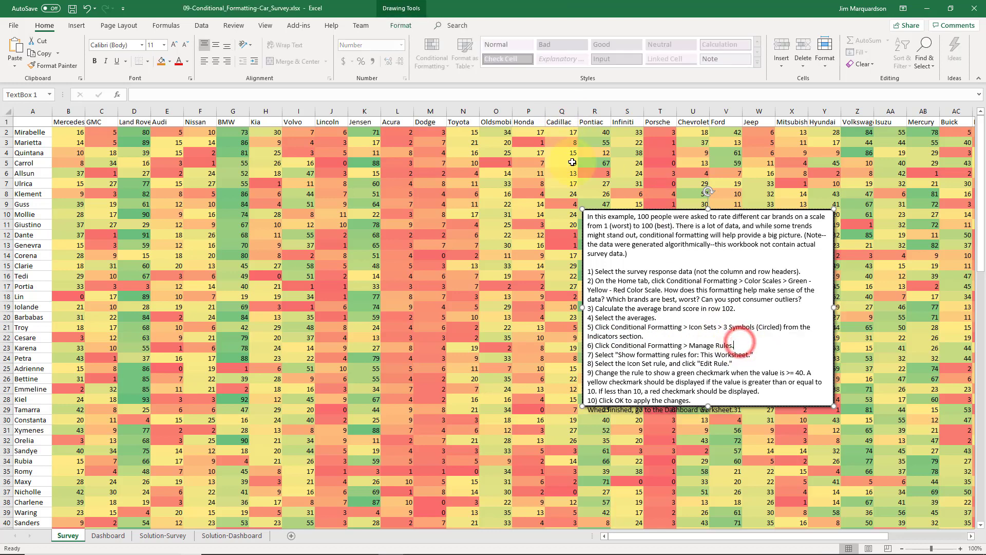
{"action": "left_click", "coordinate": [463, 399]}
{"action": "left_click", "coordinate": [417, 296]}
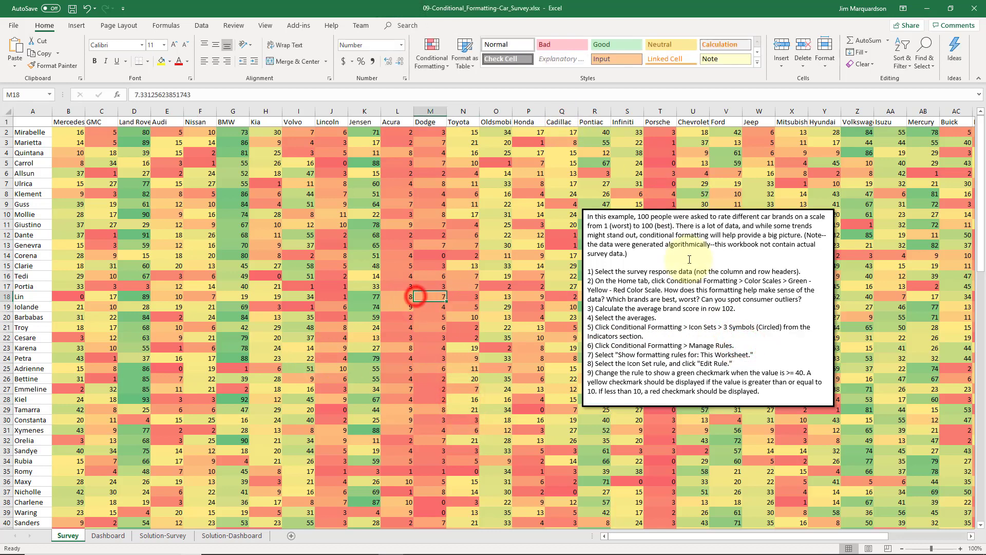
{"action": "left_click", "coordinate": [689, 256]}
{"action": "left_click", "coordinate": [534, 292]}
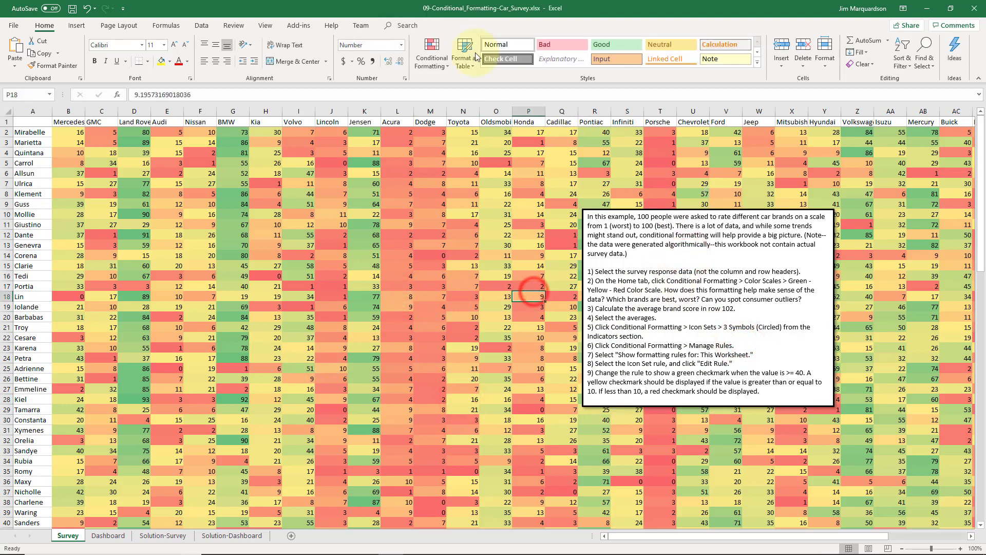
Open the Conditional Formatting Rules Manager and show the formatting rules for This Worksheet.
{"action": "left_click", "coordinate": [433, 57]}
{"action": "left_click", "coordinate": [458, 219]}
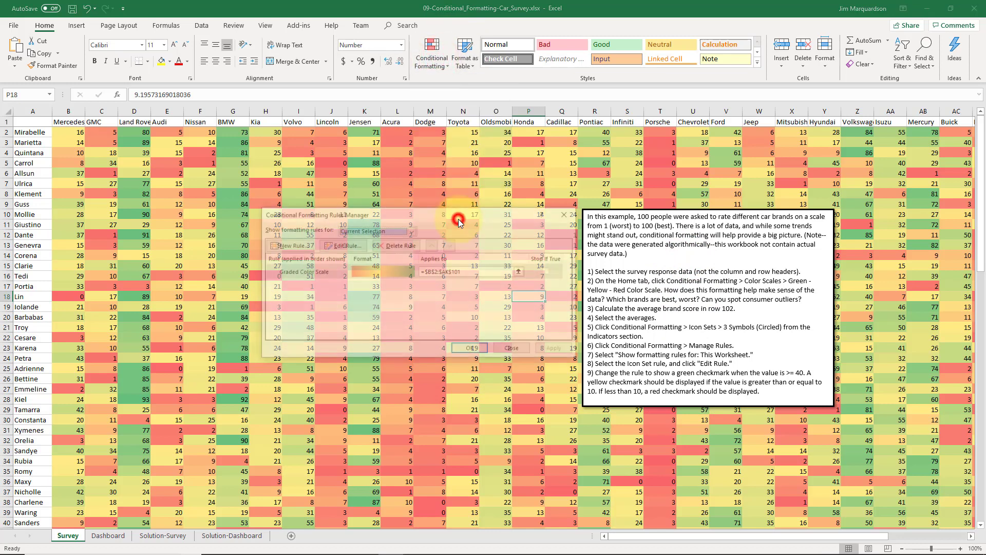
{"action": "left_click_drag", "start_coordinate": [426, 180], "coordinate": [333, 153]}
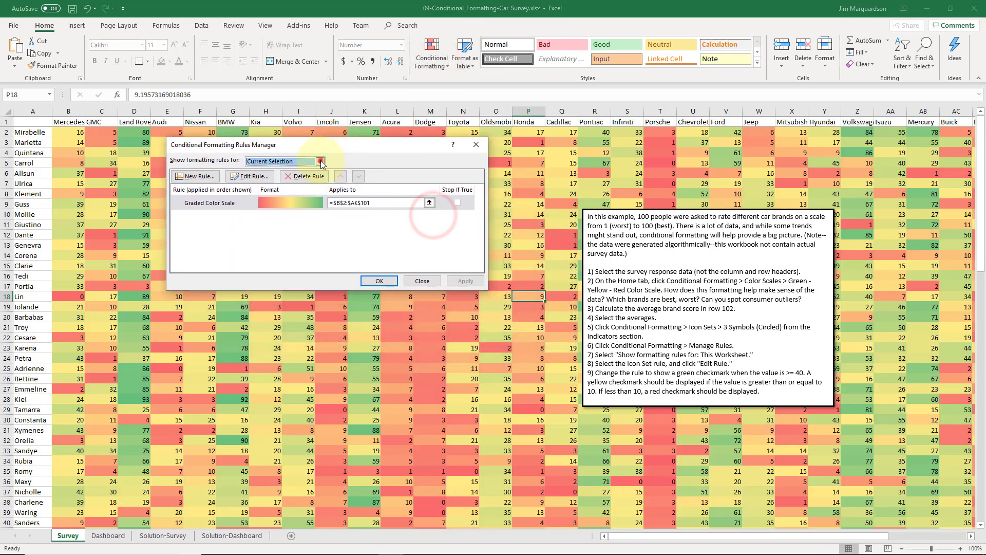
{"action": "left_click", "coordinate": [320, 160]}
{"action": "left_click", "coordinate": [319, 161]}
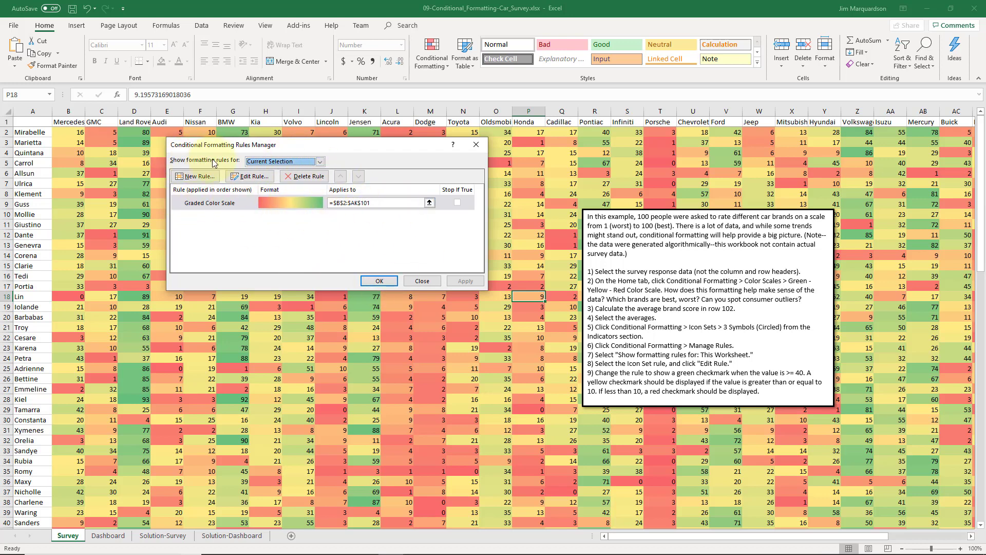
{"action": "left_click", "coordinate": [256, 161]}
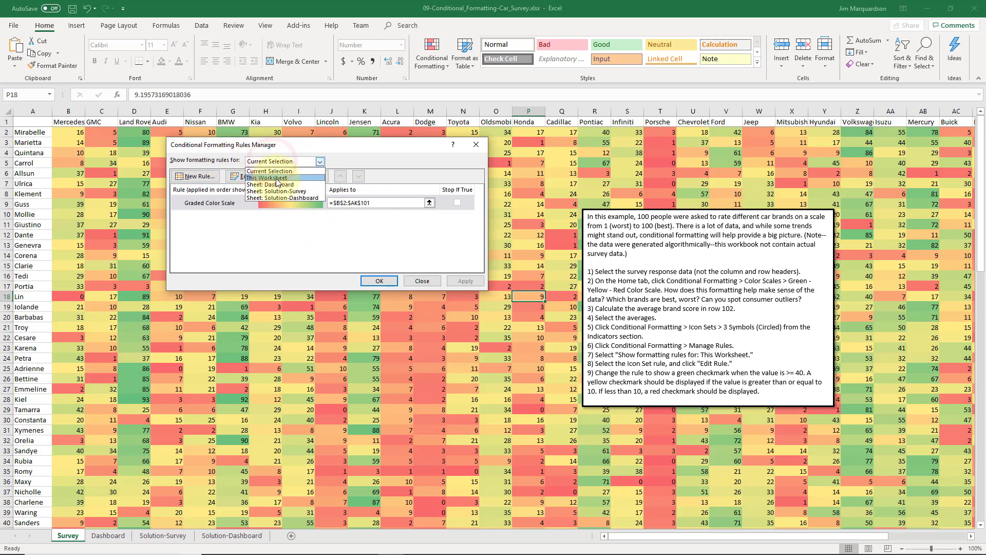
{"action": "left_click", "coordinate": [277, 178]}
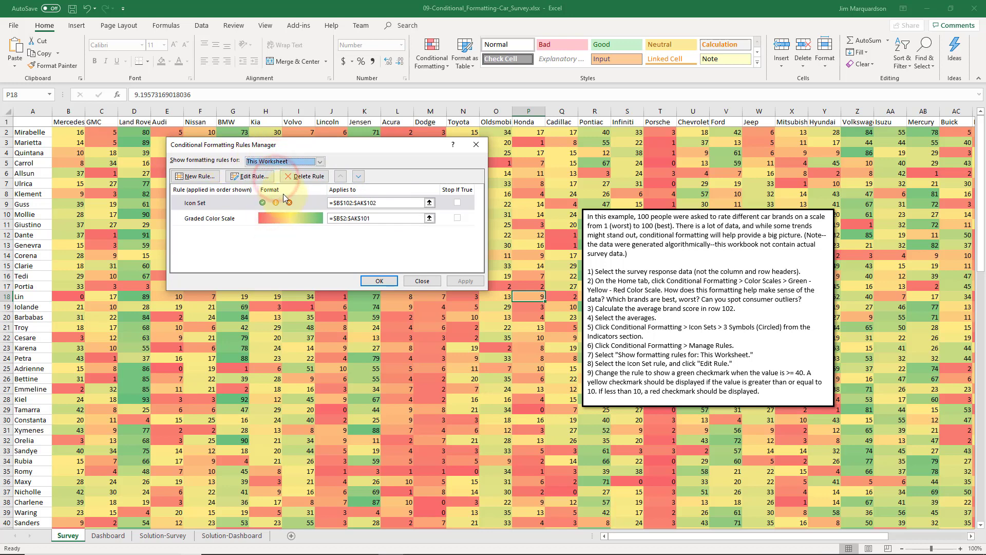
Open the Icon Set rule for the row 102 averages and change both the green and yellow threshold types to Number.
{"action": "left_click", "coordinate": [227, 218]}
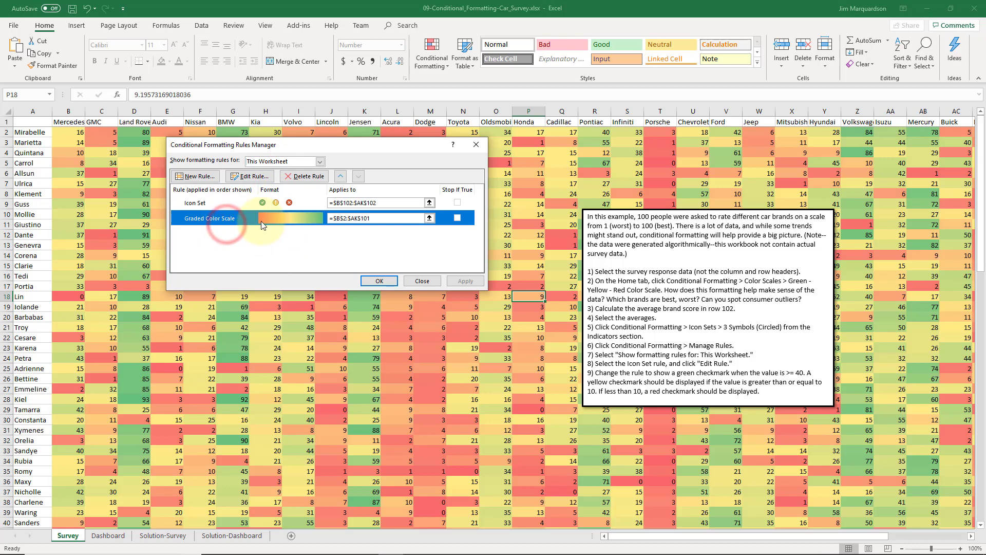
{"action": "left_click", "coordinate": [244, 202]}
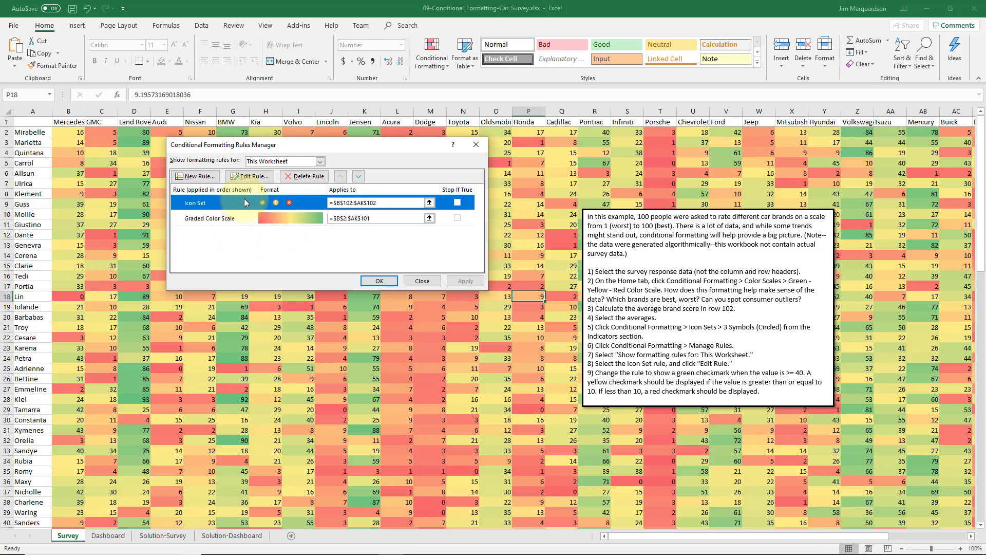
{"action": "left_click", "coordinate": [251, 178]}
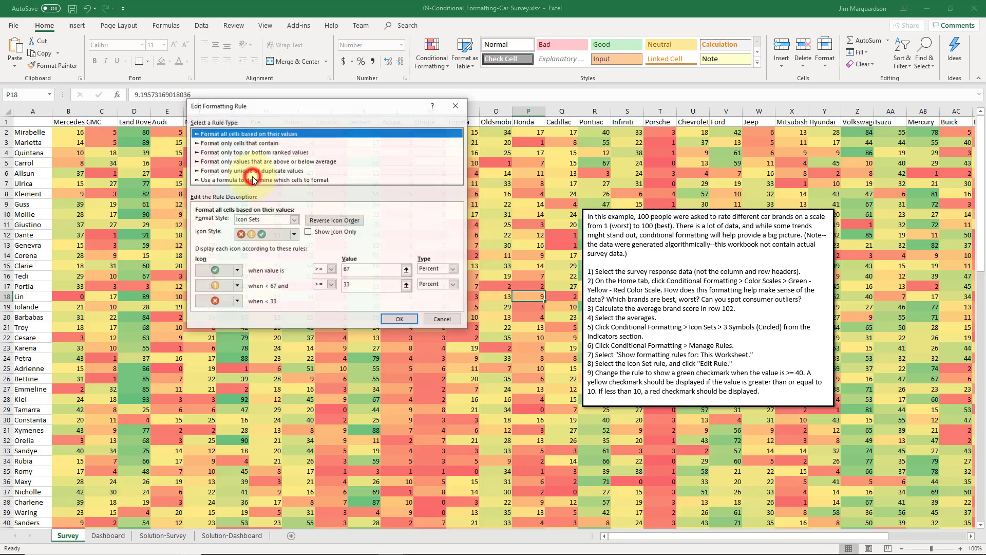
{"action": "mouse_move", "coordinate": [272, 114]}
{"action": "left_mouse_down"}
{"action": "mouse_move", "coordinate": [211, 118]}
{"action": "mouse_move", "coordinate": [275, 123]}
{"action": "left_mouse_up"}
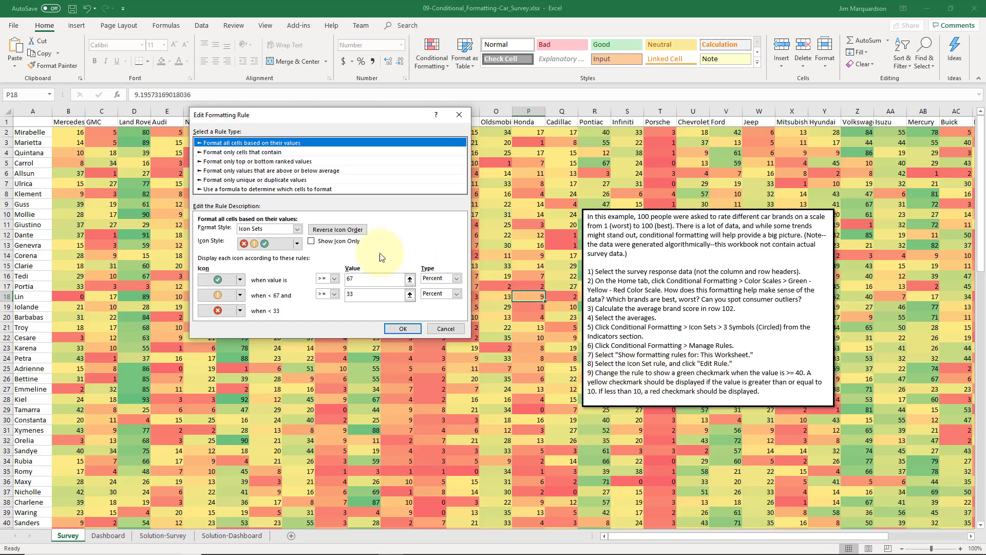
{"action": "left_click", "coordinate": [456, 278]}
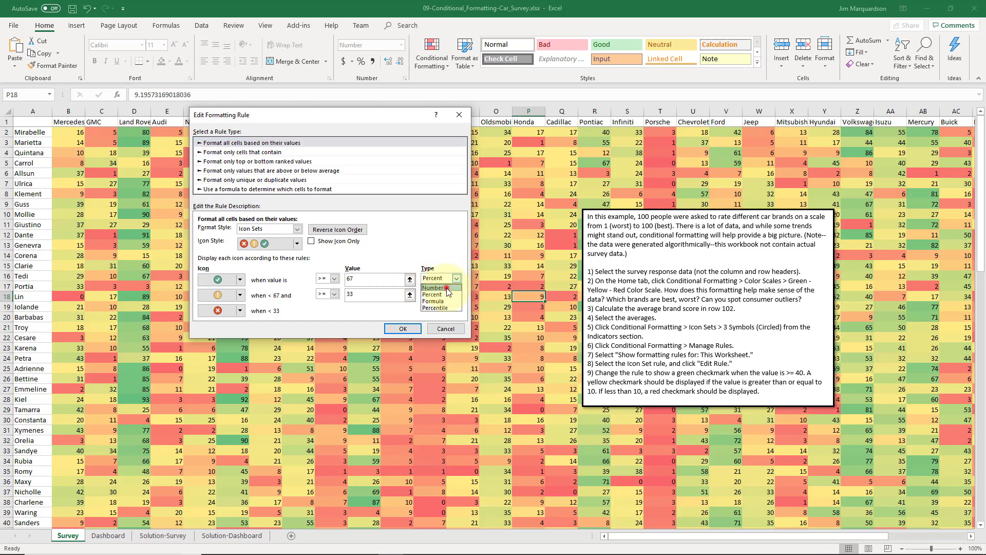
{"action": "left_click", "coordinate": [434, 288]}
{"action": "left_click", "coordinate": [379, 280]}
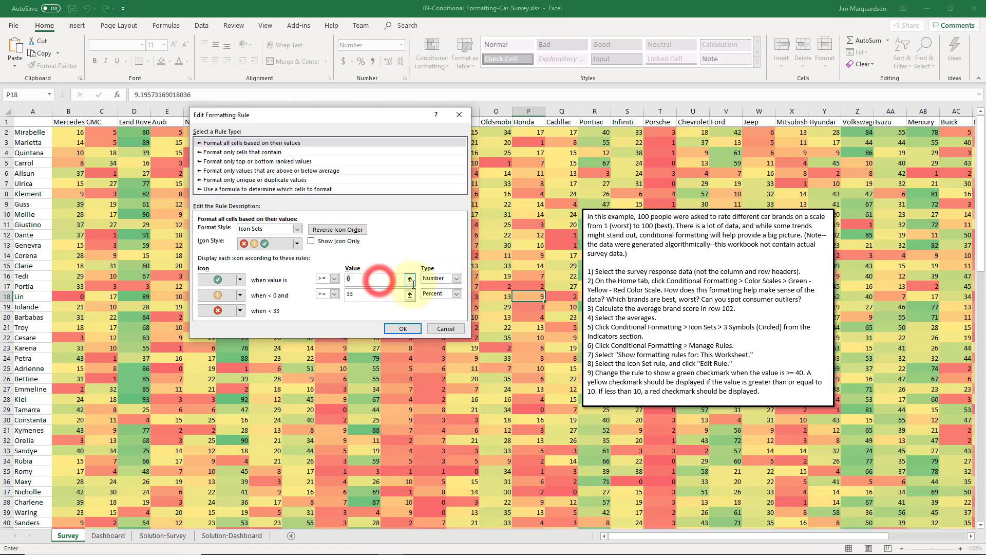
{"action": "left_click", "coordinate": [456, 293]}
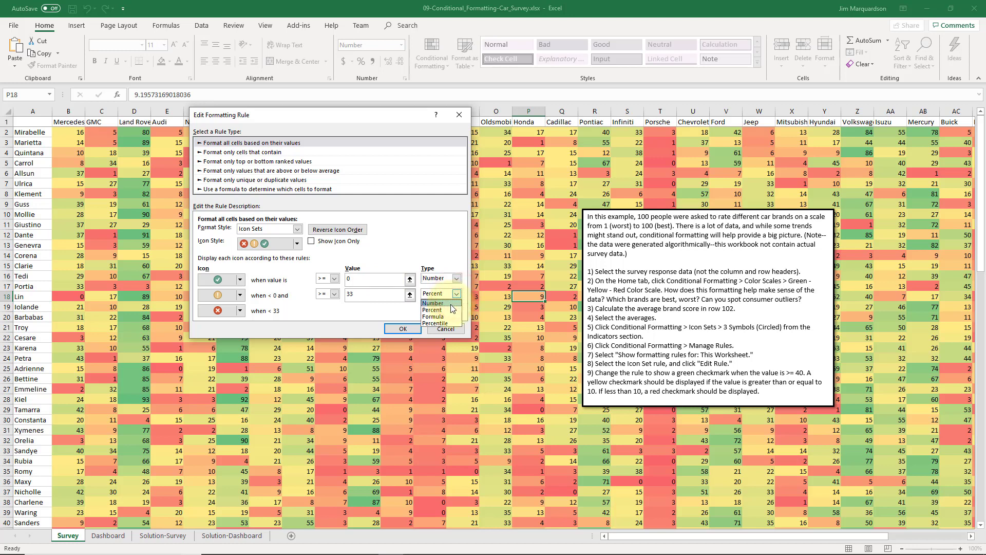
{"action": "left_click", "coordinate": [452, 303]}
Set the green checkmark threshold to >= 40 and the yellow icon threshold to >= 10, and apply the edited rule.
{"action": "left_click", "coordinate": [377, 280]}
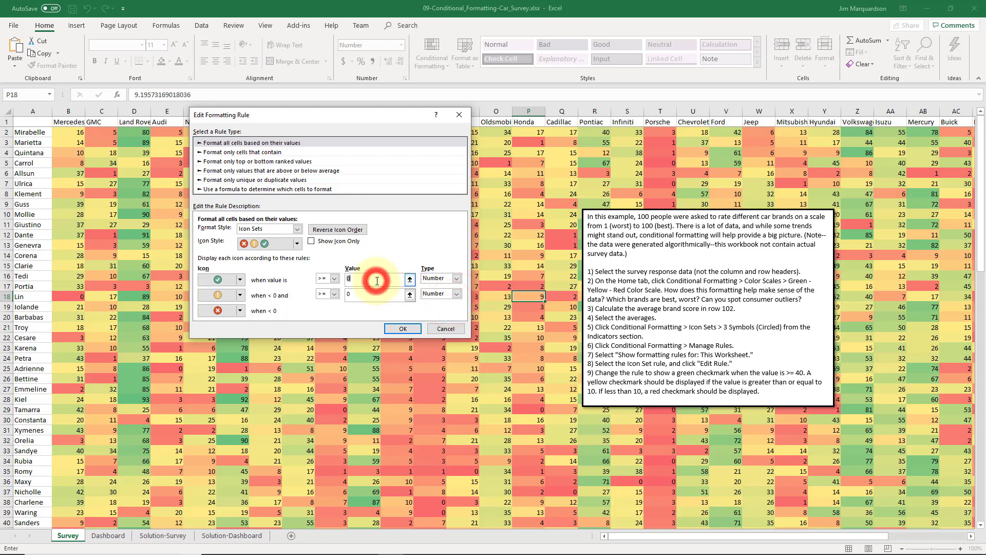
{"action": "key", "text": "BackSpace"}
{"action": "type", "text": "40"}
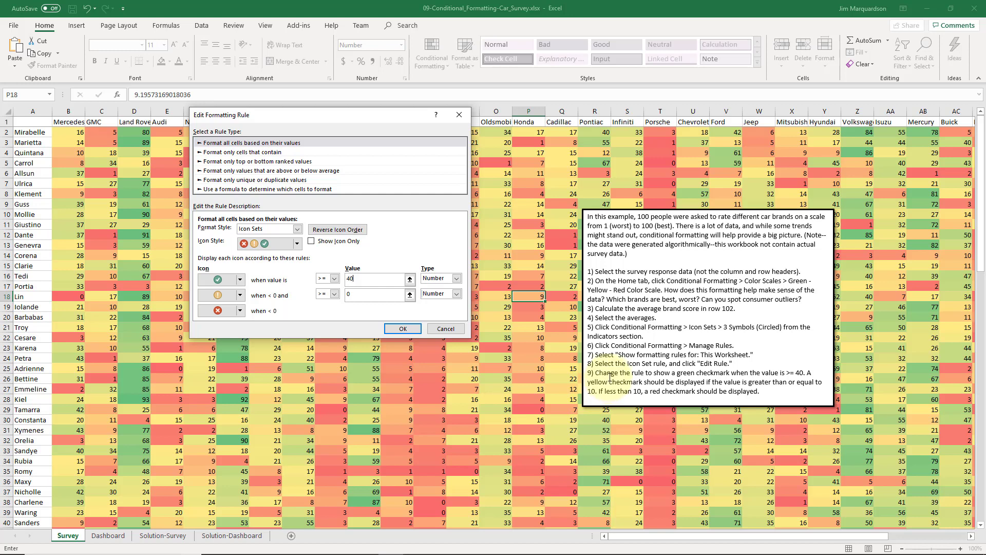
{"action": "left_click", "coordinate": [381, 293]}
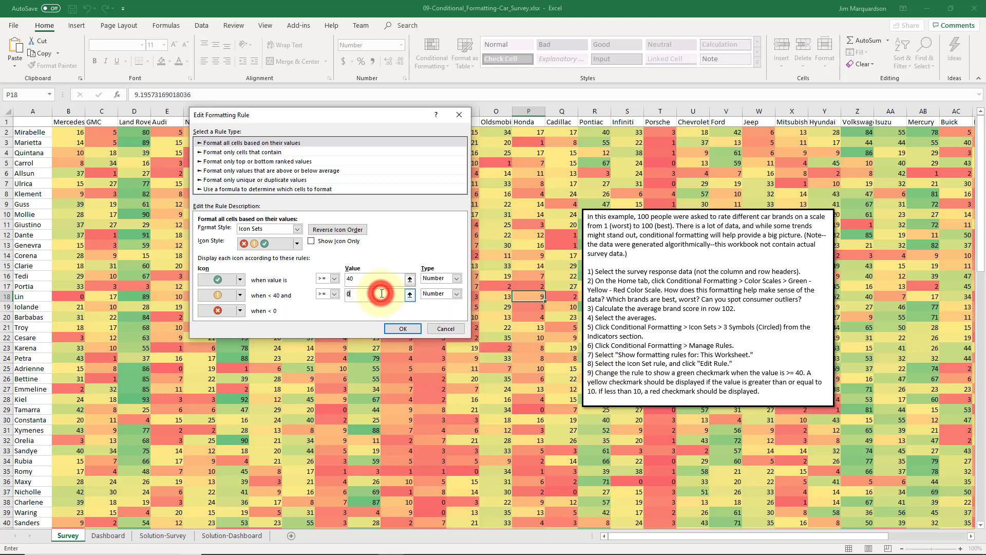
{"action": "type", "text": "10"}
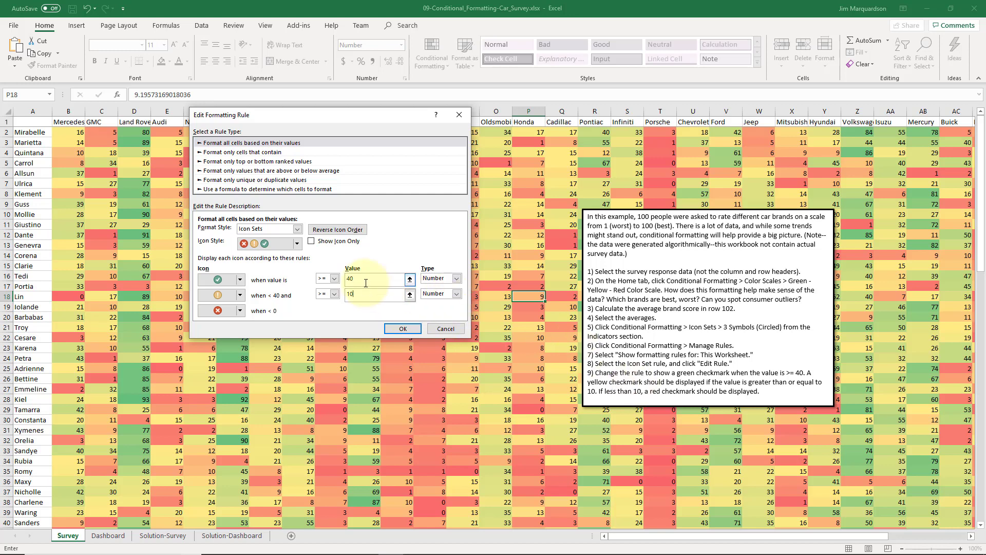
{"action": "left_click", "coordinate": [364, 282]}
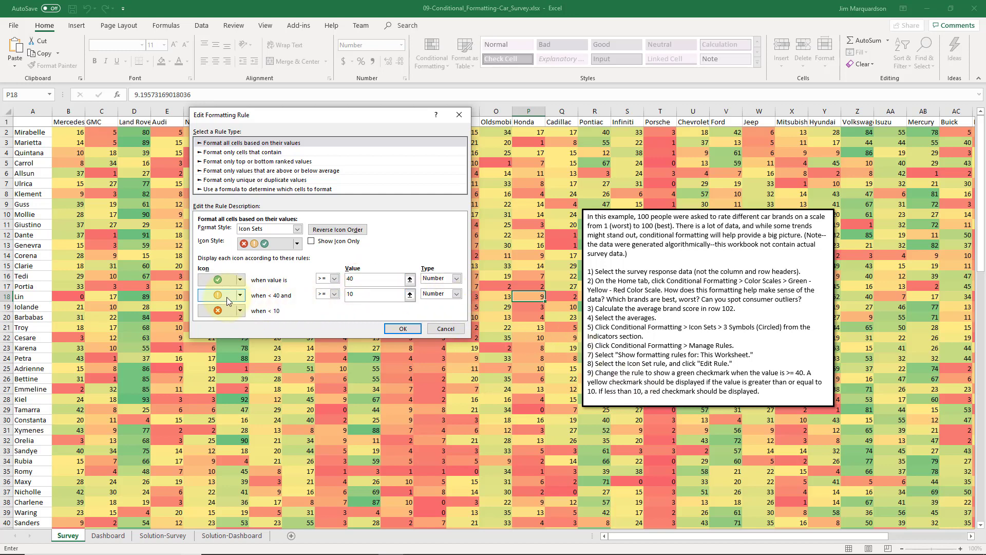
{"action": "left_click", "coordinate": [401, 329]}
{"action": "left_click", "coordinate": [384, 280]}
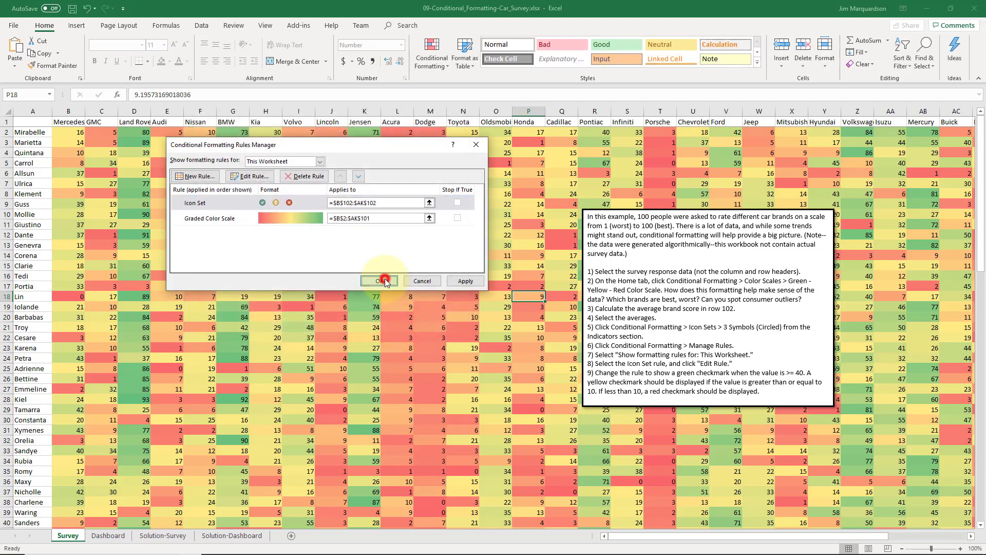
Examine the icons on the brand averages along row 102, from Mercedes across to Pontiac and back to Dodge.
{"action": "scroll", "coordinate": [315, 357], "scroll_direction": "down", "scroll_amount": 20}
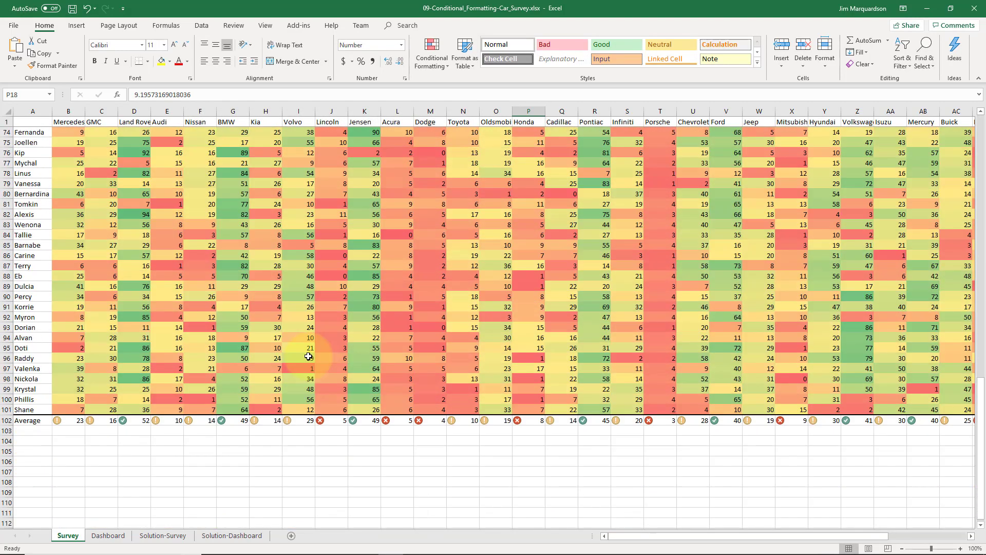
{"action": "left_click", "coordinate": [226, 420]}
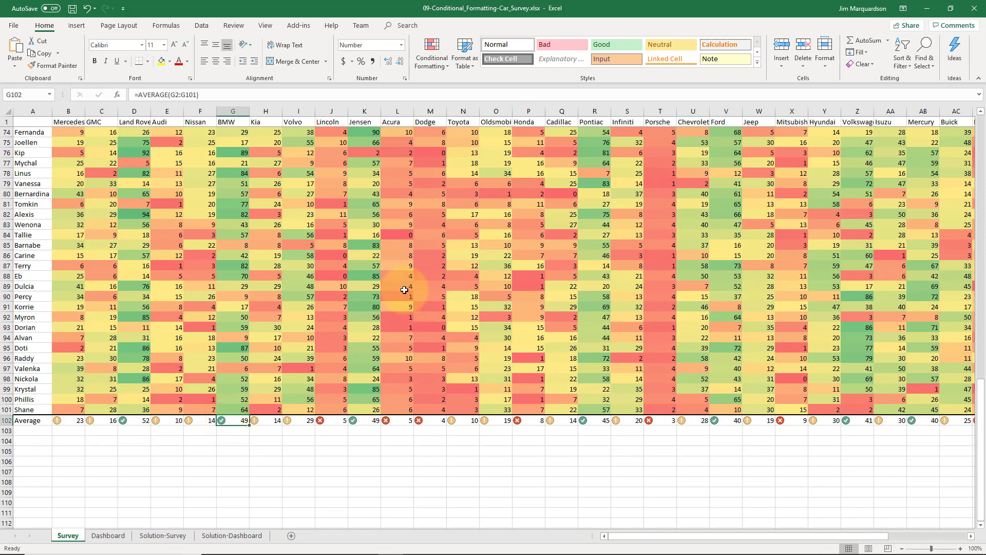
{"action": "key", "text": "Left"}
{"action": "key", "text": "Left"}
{"action": "key", "text": "Left"}
{"action": "key", "text": "Left"}
{"action": "key", "text": "Left"}
{"action": "key", "text": "Right"}
{"action": "key", "text": "Right"}
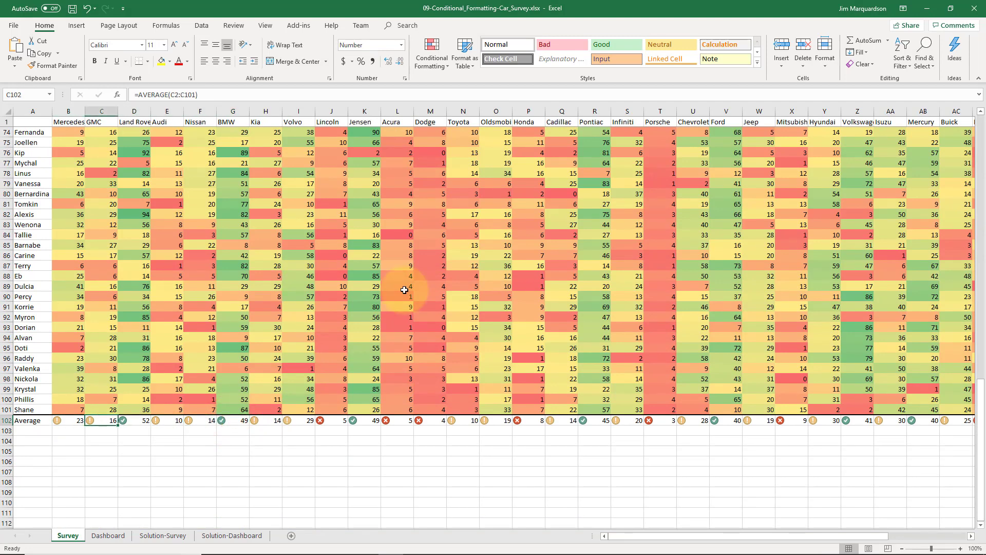
{"action": "key", "text": "Right"}
{"action": "key", "text": "Right"}
{"action": "key", "text": "Right"}
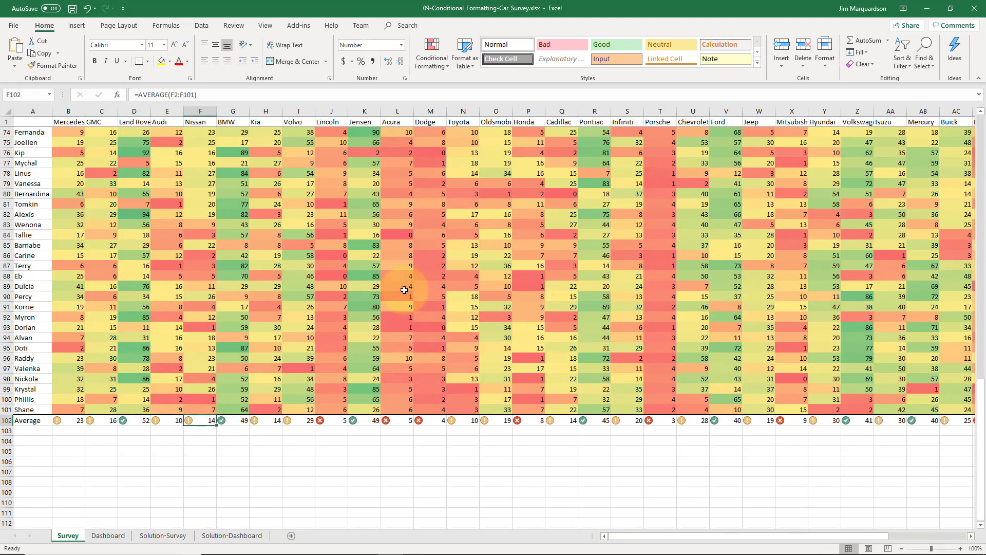
{"action": "key", "text": "Right"}
{"action": "key", "text": "Right"}
{"action": "key", "text": "Right"}
{"action": "key", "text": "Right"}
{"action": "key", "text": "Right"}
{"action": "key", "text": "Right"}
{"action": "key", "text": "Right"}
{"action": "key", "text": "Right"}
{"action": "key", "text": "Right"}
{"action": "key", "text": "Right"}
{"action": "key", "text": "Right"}
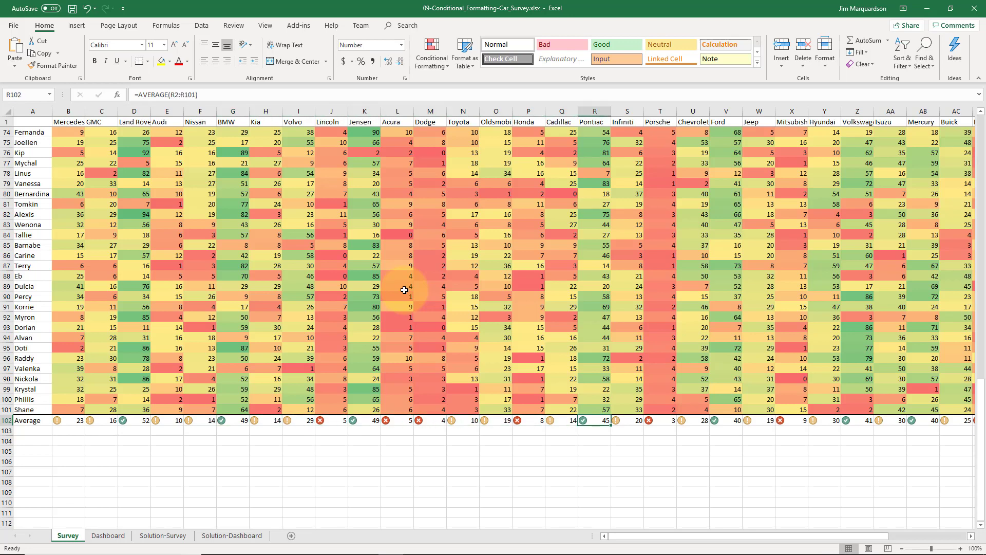
{"action": "key", "text": "Left"}
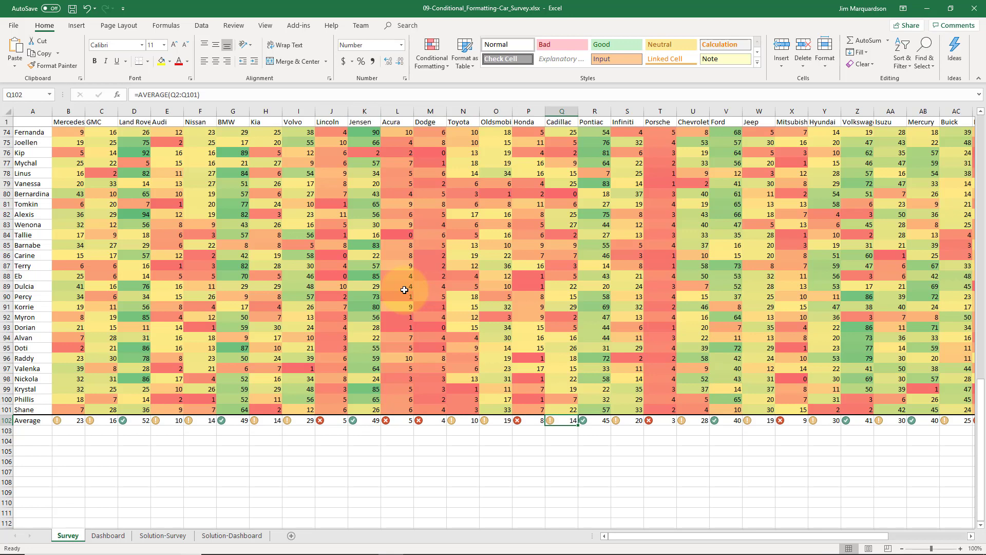
{"action": "key", "text": "Left"}
{"action": "key", "text": "Left"}
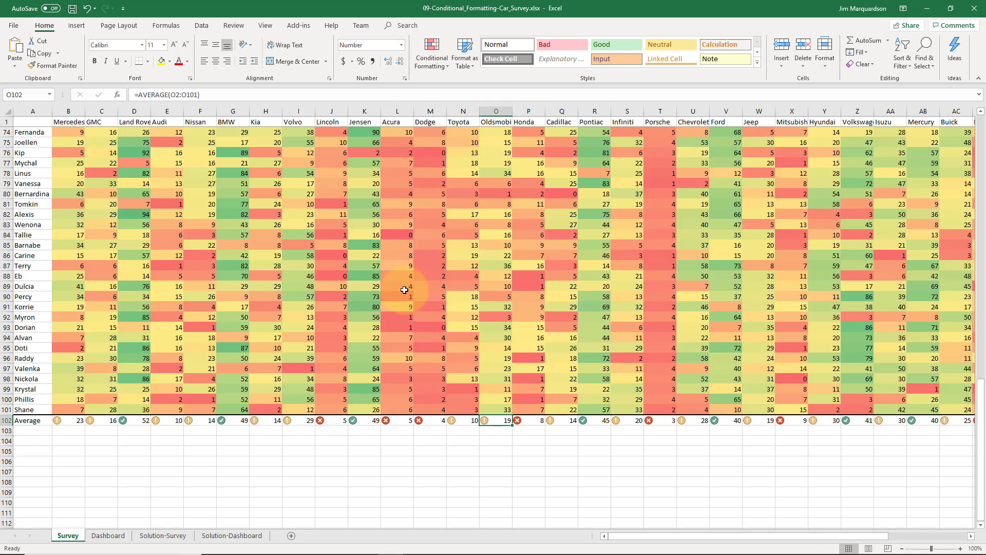
{"action": "key", "text": "Left"}
{"action": "key", "text": "Left"}
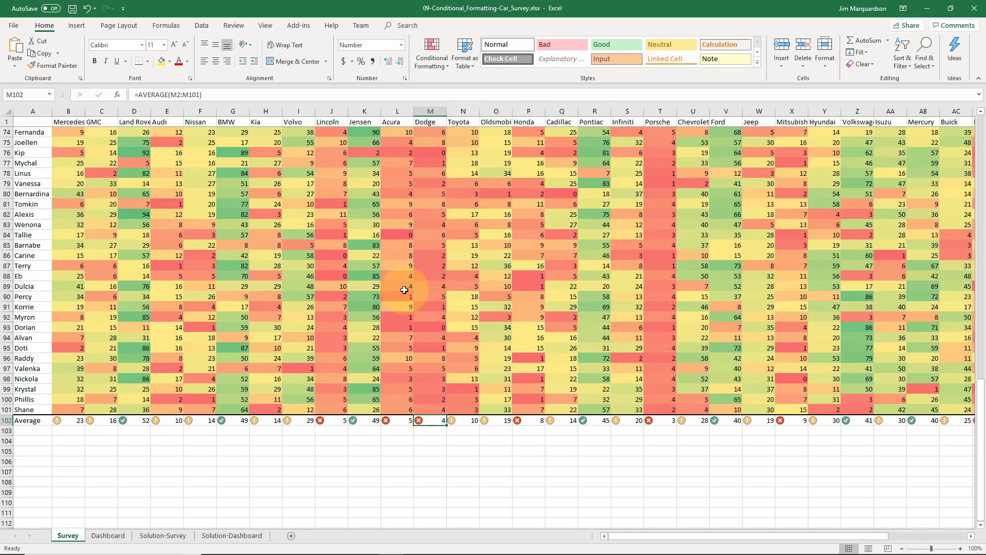
Examine the icons on the brand averages in row 102 from Dodge across to Scion at the end of the data.
{"action": "key", "text": "Right"}
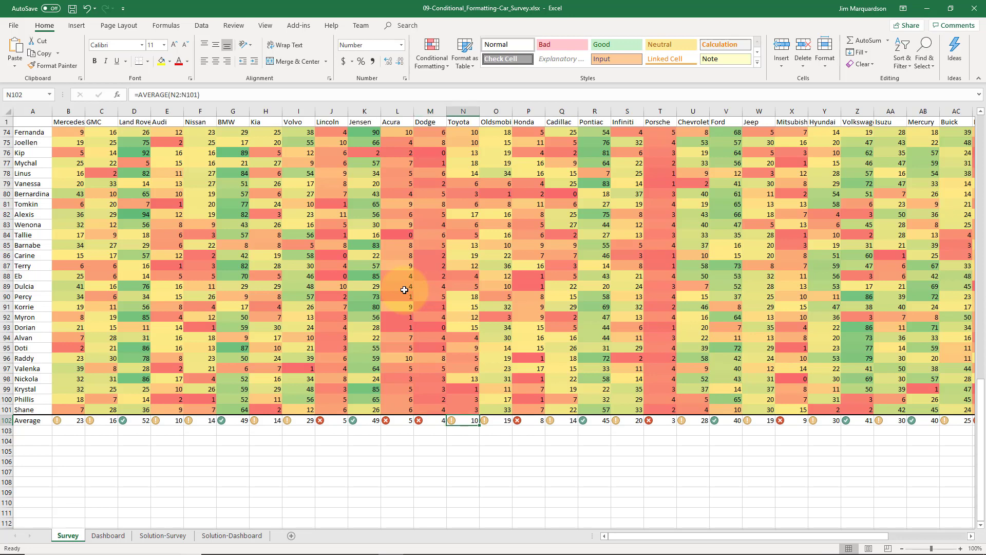
{"action": "key", "text": "Left"}
{"action": "key", "text": "Left"}
{"action": "key", "text": "Right"}
{"action": "key", "text": "Right"}
{"action": "key", "text": "Right"}
{"action": "key", "text": "Right"}
{"action": "key", "text": "Right"}
{"action": "key", "text": "Right"}
{"action": "key", "text": "Right"}
{"action": "key", "text": "Right"}
{"action": "key", "text": "Right"}
{"action": "key", "text": "Right"}
{"action": "key", "text": "Right"}
{"action": "key", "text": "Right"}
{"action": "key", "text": "Right"}
{"action": "key", "text": "Right"}
{"action": "key", "text": "Right"}
{"action": "key", "text": "Right"}
{"action": "key", "text": "Right"}
{"action": "key", "text": "Right"}
{"action": "key", "text": "Right"}
{"action": "key", "text": "Right"}
{"action": "key", "text": "Right"}
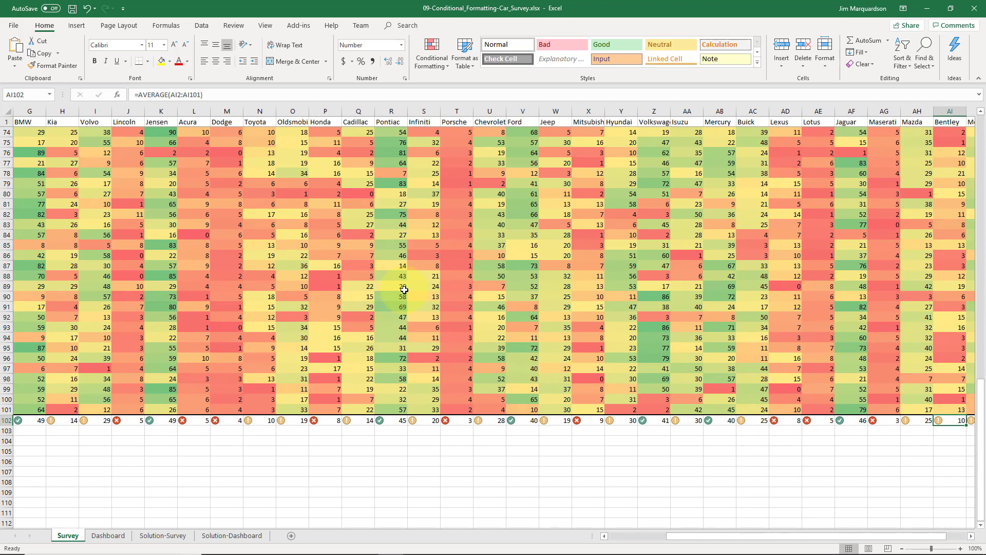
{"action": "key", "text": "Right"}
{"action": "key", "text": "Right"}
{"action": "key", "text": "Right"}
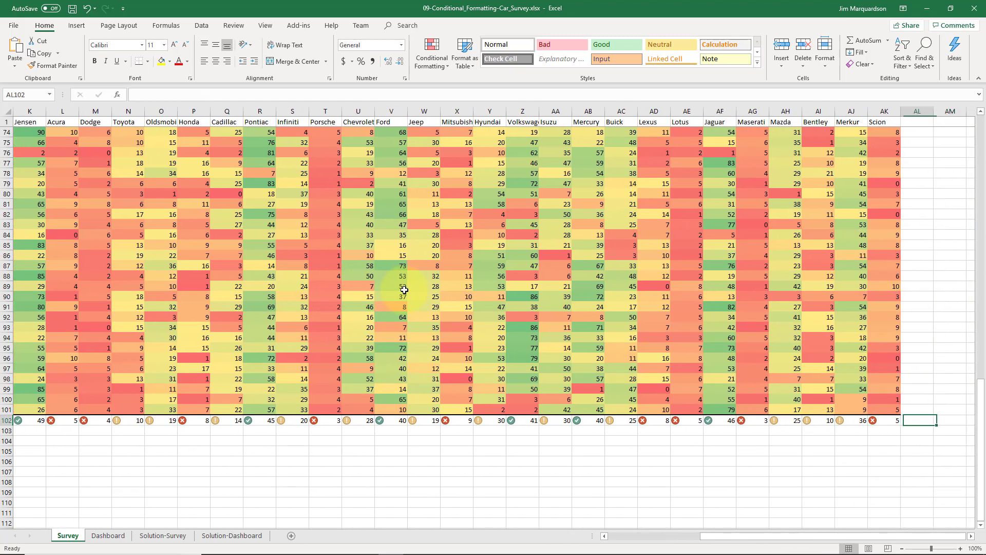
Review the row 102 averages back from Scion to the Average label in A102, and return to the start of the survey data.
{"action": "key", "text": "Left"}
{"action": "key", "text": "Left"}
{"action": "key", "text": "Left"}
{"action": "key", "text": "Left"}
{"action": "key", "text": "Left"}
{"action": "key", "text": "Left"}
{"action": "key", "text": "Left"}
{"action": "key", "text": "Left"}
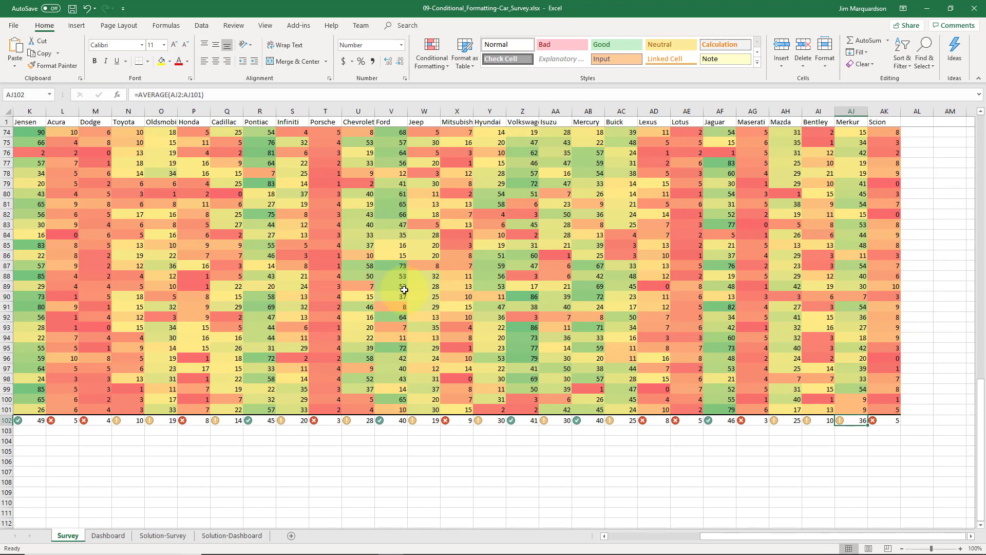
{"action": "key", "text": "Left"}
{"action": "key", "text": "Left"}
{"action": "key", "text": "Left"}
{"action": "key", "text": "Left"}
{"action": "key", "text": "Left"}
{"action": "key", "text": "Left"}
{"action": "key", "text": "Left"}
{"action": "key", "text": "Left"}
{"action": "key", "text": "Left"}
{"action": "key", "text": "Left"}
{"action": "key", "text": "Left"}
{"action": "key", "text": "Left"}
{"action": "key", "text": "Left"}
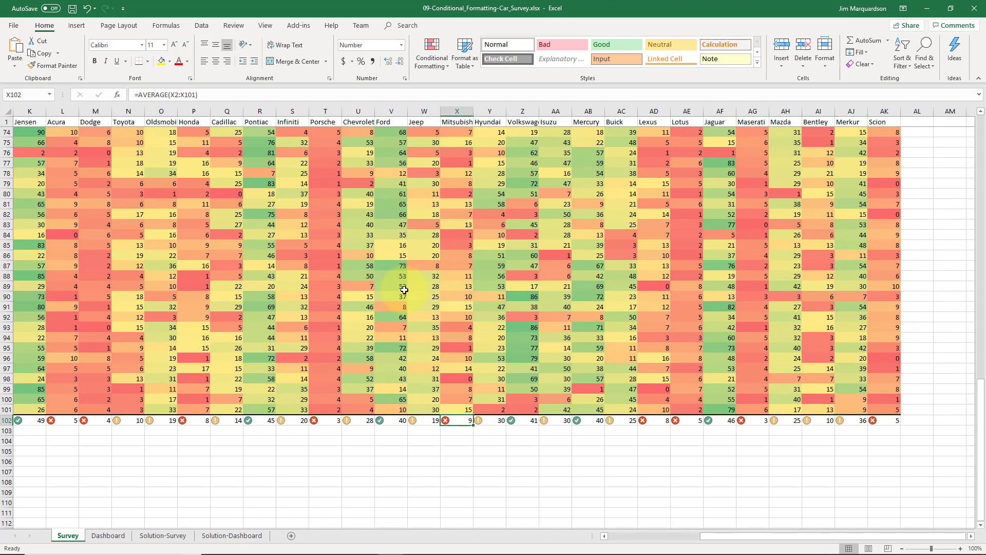
{"action": "key", "text": "Left"}
{"action": "key", "text": "Left"}
{"action": "key", "text": "Left"}
{"action": "key", "text": "Left"}
{"action": "key", "text": "Left"}
{"action": "key", "text": "Left"}
{"action": "key", "text": "Left"}
{"action": "key", "text": "Left"}
{"action": "key", "text": "Left"}
{"action": "key", "text": "Left"}
{"action": "key", "text": "Left"}
{"action": "key", "text": "Left"}
{"action": "key", "text": "Left"}
{"action": "key", "text": "Left"}
{"action": "key", "text": "Left"}
{"action": "key", "text": "Left"}
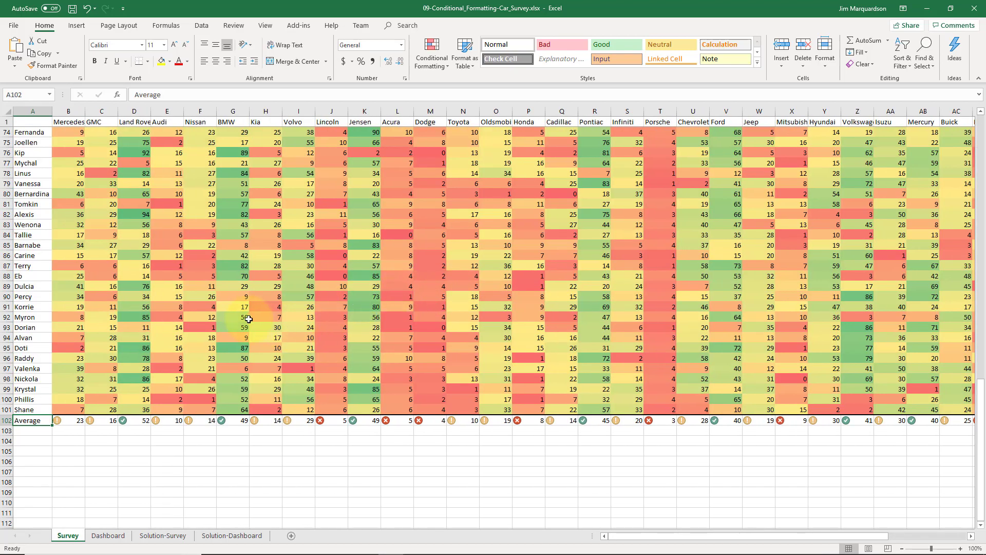
{"action": "scroll", "coordinate": [189, 278], "scroll_direction": "up", "scroll_amount": 2}
{"action": "scroll", "coordinate": [189, 278], "scroll_direction": "up", "scroll_amount": 20}
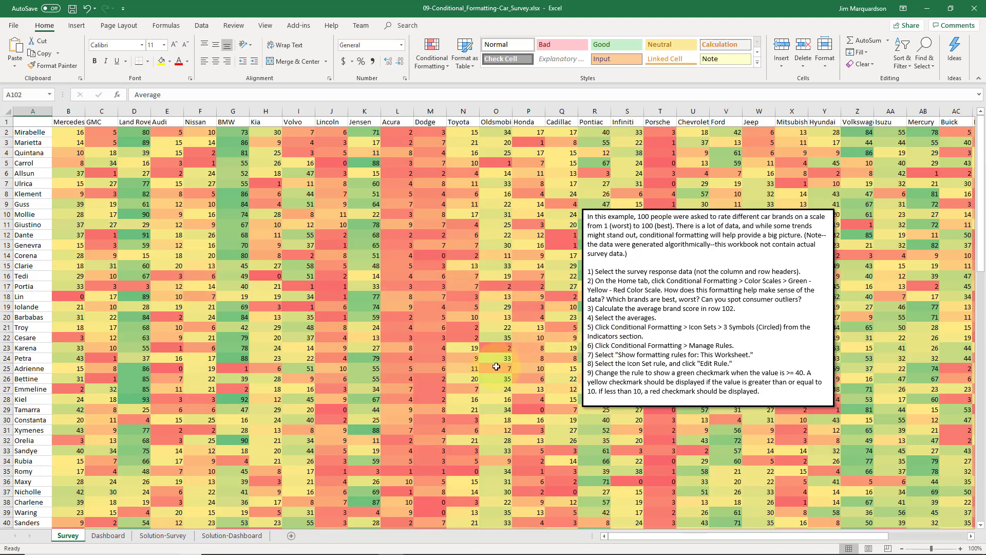
Start an HLOOKUP formula in B2 of the Dashboard sheet with the brand in A2 as the lookup value.
{"action": "left_click", "coordinate": [108, 536]}
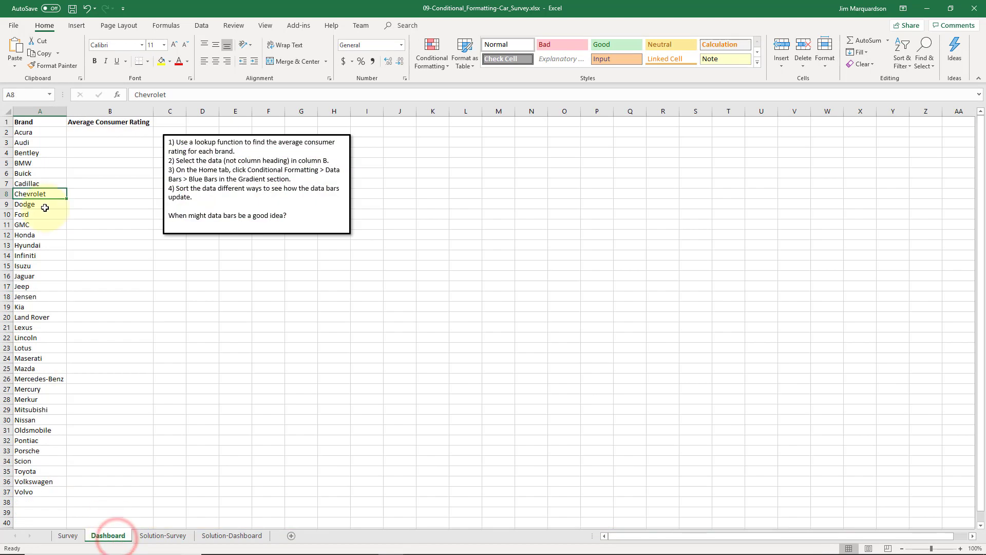
{"action": "left_click", "coordinate": [113, 133]}
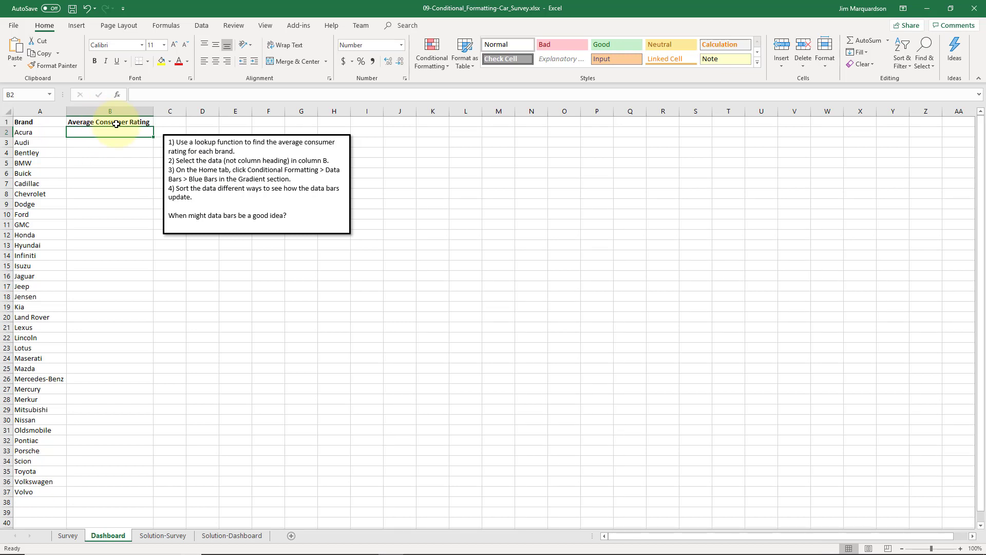
{"action": "type", "text": "="}
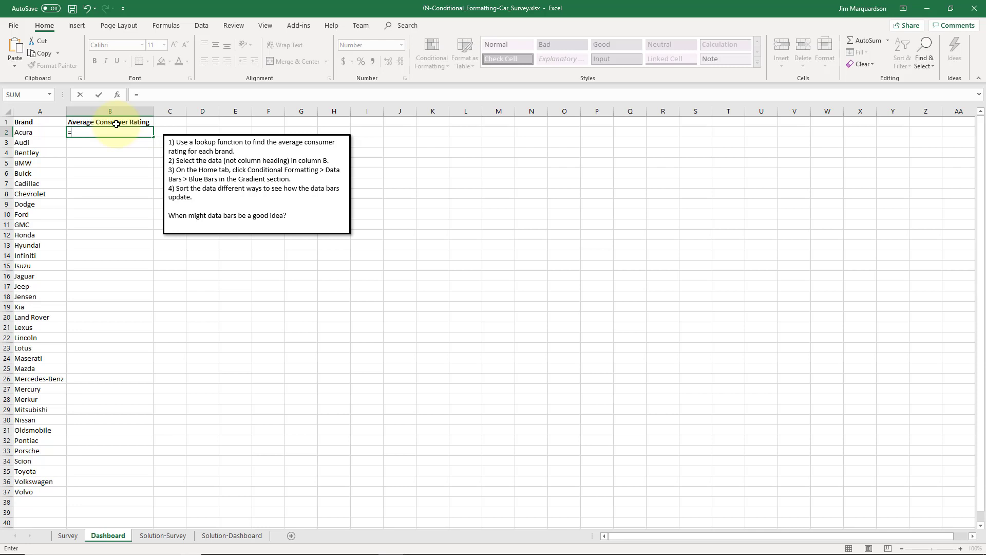
{"action": "type", "text": "hlookup("}
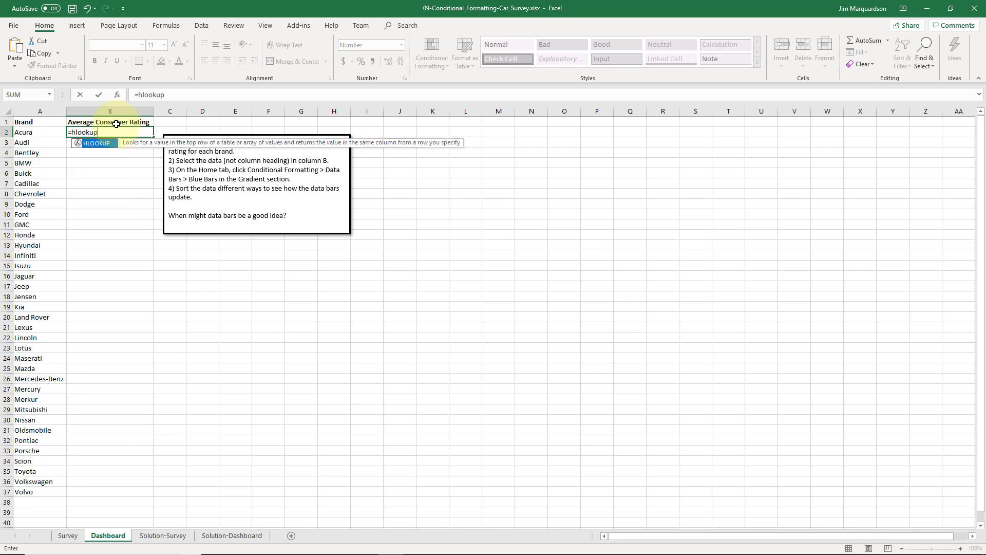
{"action": "left_click", "coordinate": [34, 135]}
{"action": "type", "text": ","}
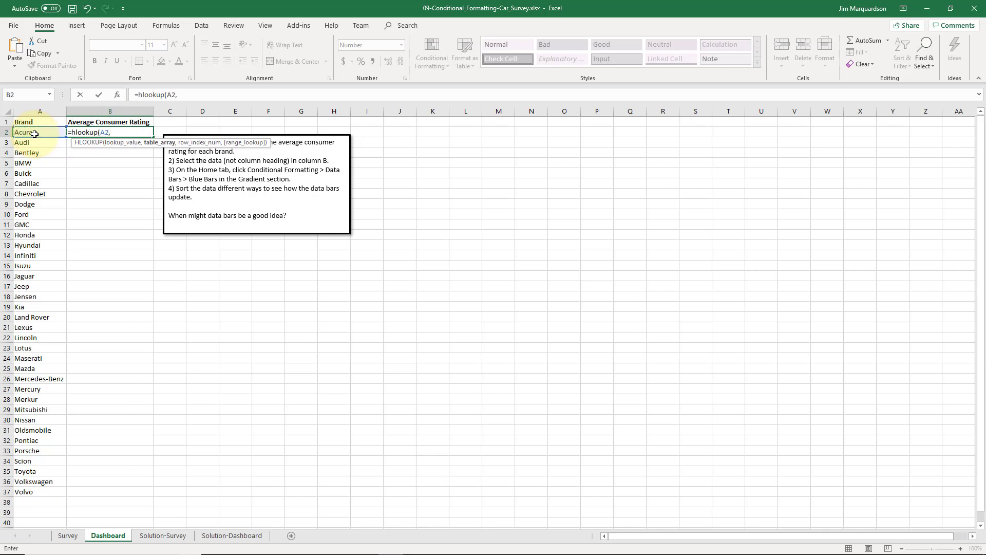
Set the HLOOKUP table array to the absolute range Survey!$B$1:$AK$102, covering the brand headers through the averages.
{"action": "left_click", "coordinate": [72, 529]}
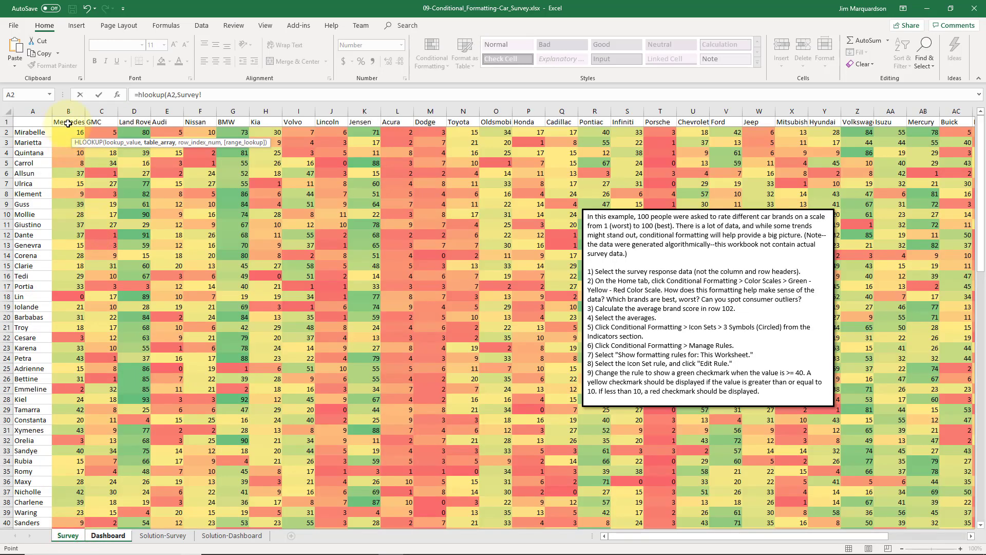
{"action": "left_click", "coordinate": [68, 122]}
{"action": "key", "text": "shift+Right"}
{"action": "key", "text": "shift+Right"}
{"action": "key", "text": "ctrl+shift+Right"}
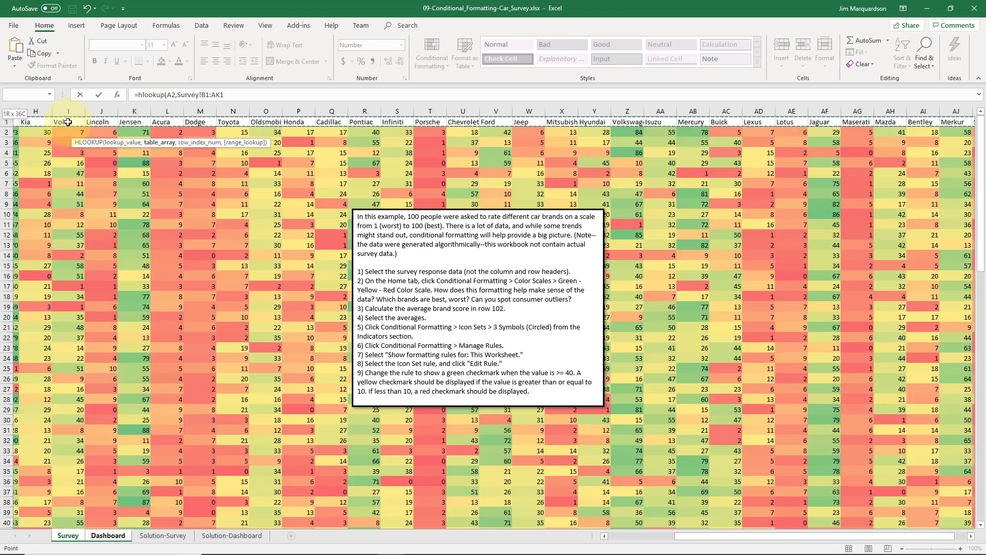
{"action": "key", "text": "ctrl+shift+Down"}
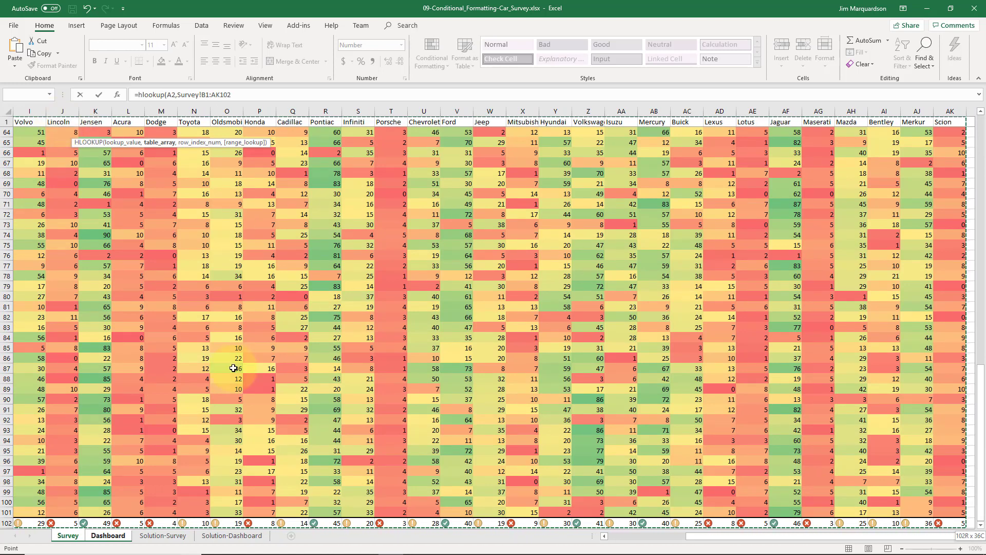
{"action": "left_click_drag", "start_coordinate": [702, 537], "coordinate": [520, 547]}
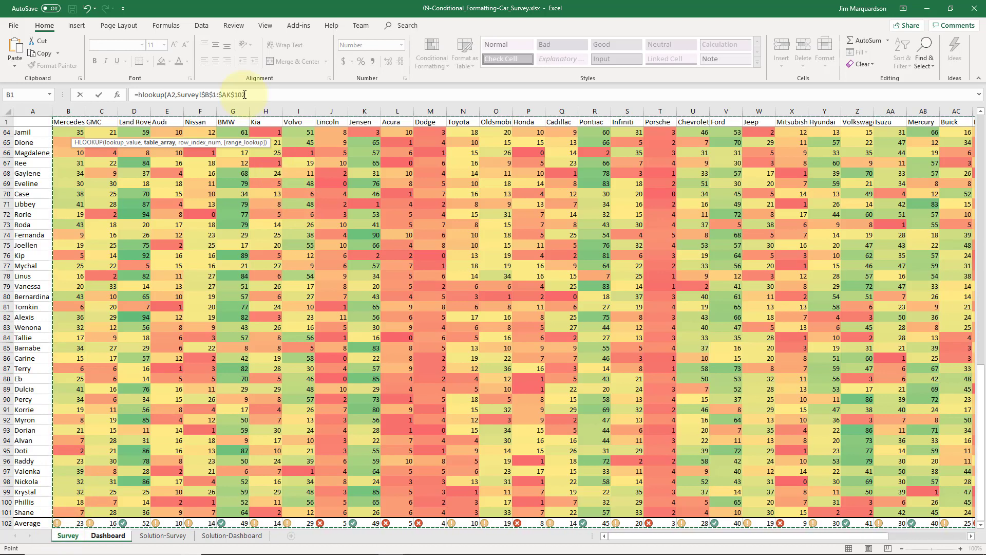
Complete the HLOOKUP with row index 102 and FALSE for an exact match, and copy the formula down column B through B37.
{"action": "type", "text": ",102"}
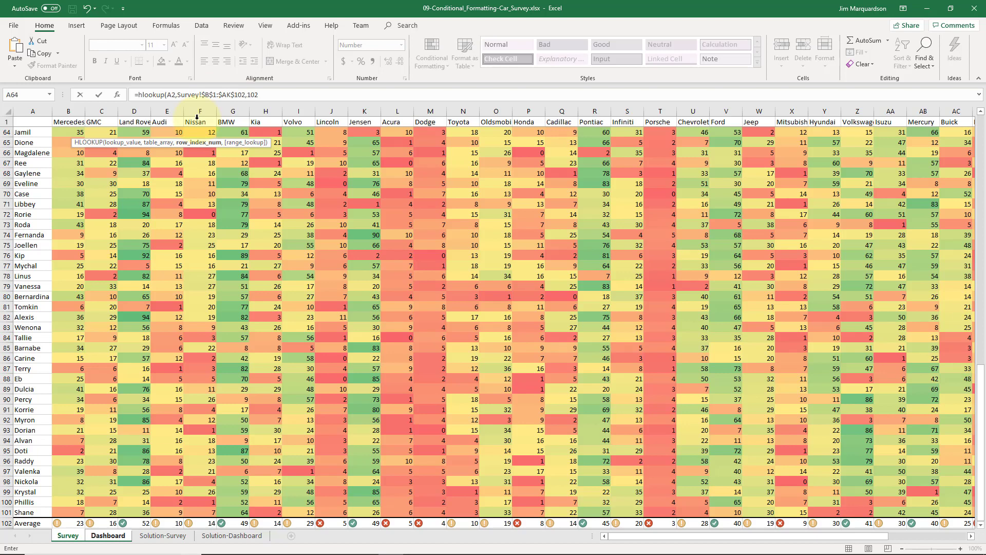
{"action": "type", "text": ","}
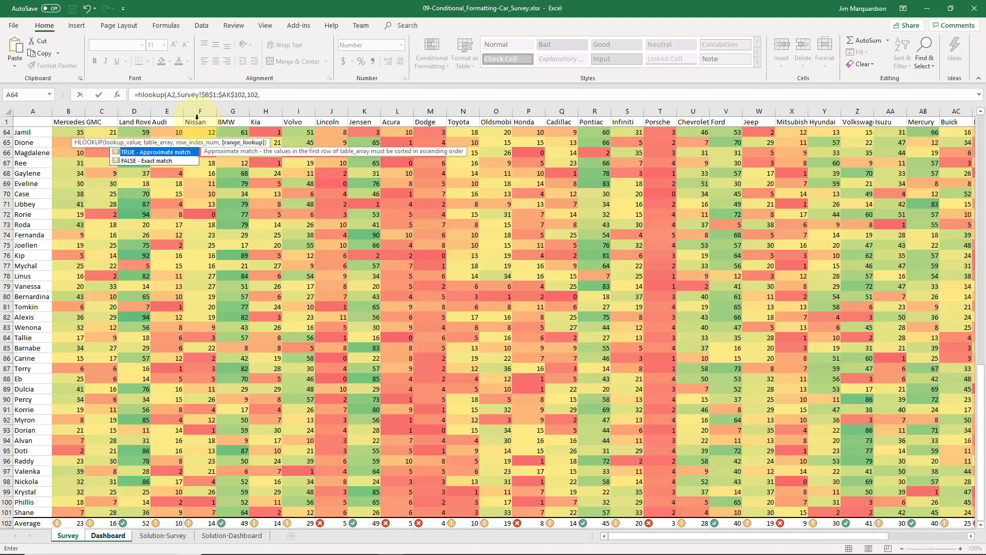
{"action": "type", "text": "FALSE)"}
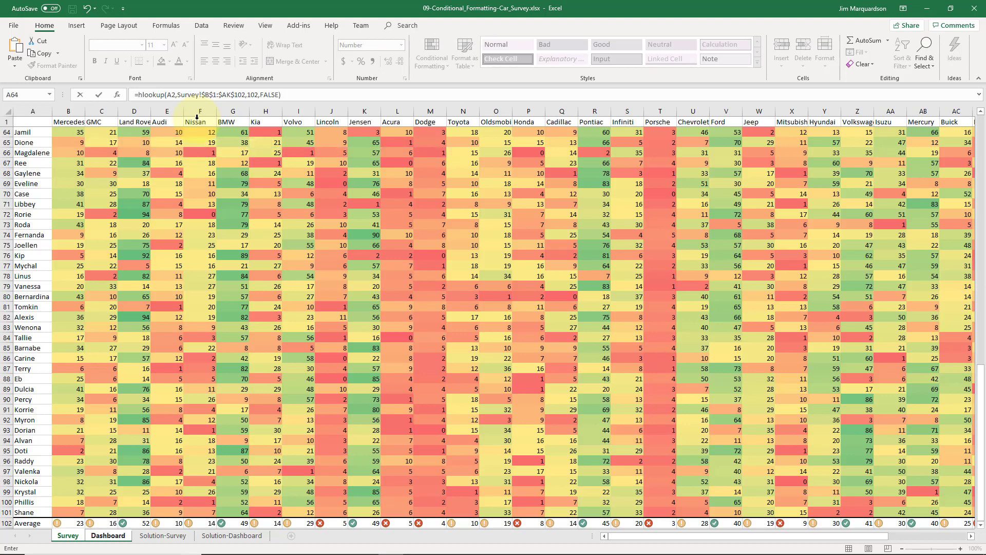
{"action": "key", "text": "Return"}
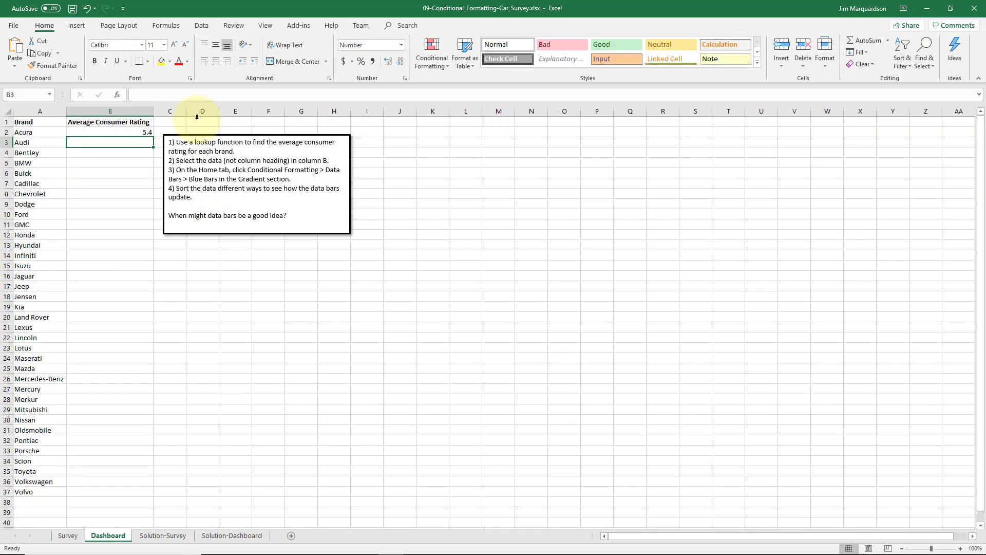
{"action": "left_click", "coordinate": [133, 134]}
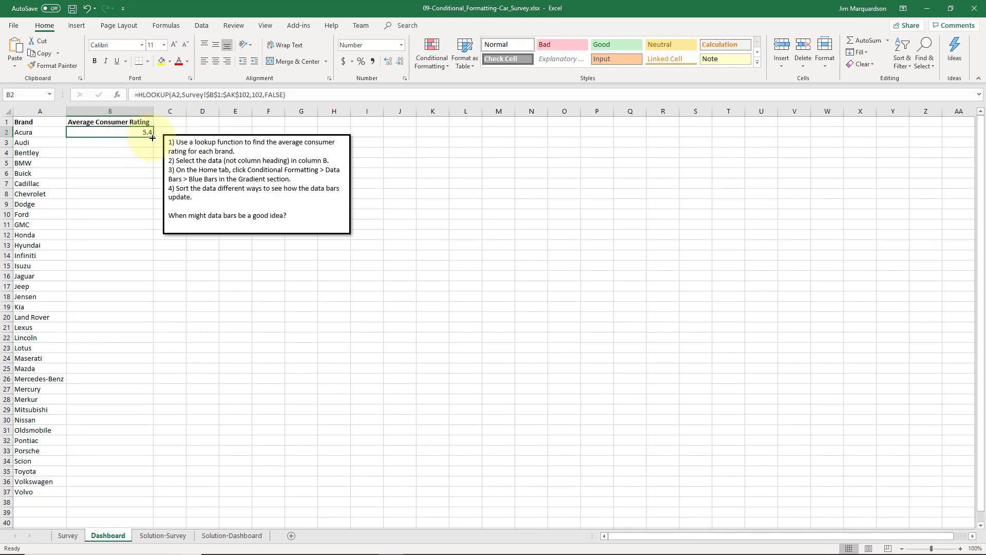
{"action": "double_click", "coordinate": [153, 138]}
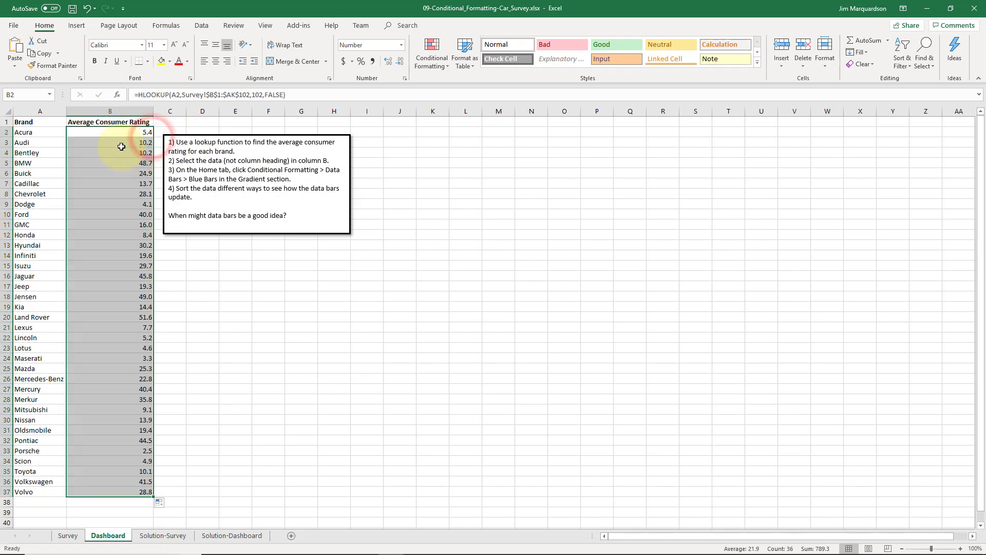
Check the copied lookup formulas in column B, including the rows for Audi, Dodge, Jeep, Jensen and Kia.
{"action": "left_click", "coordinate": [120, 142]}
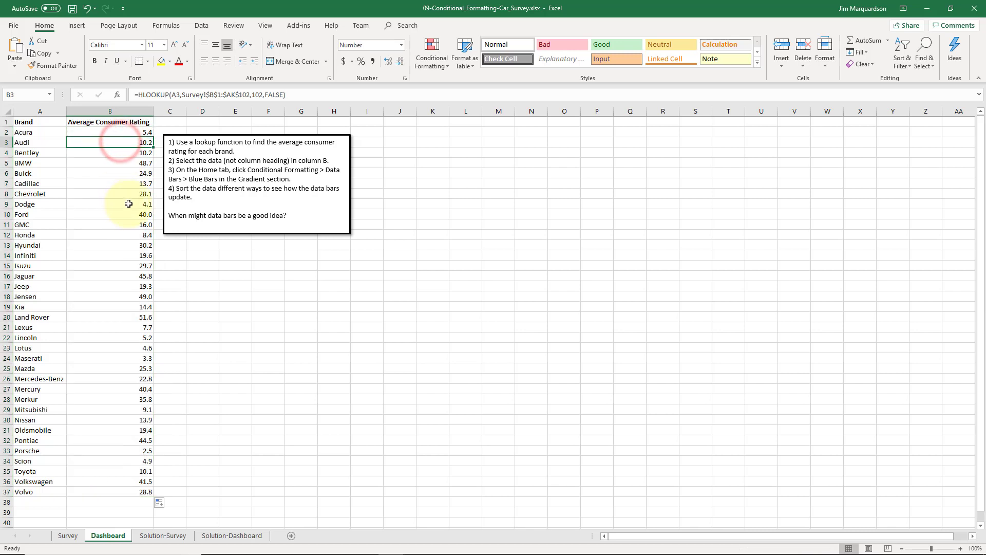
{"action": "left_click", "coordinate": [127, 203]}
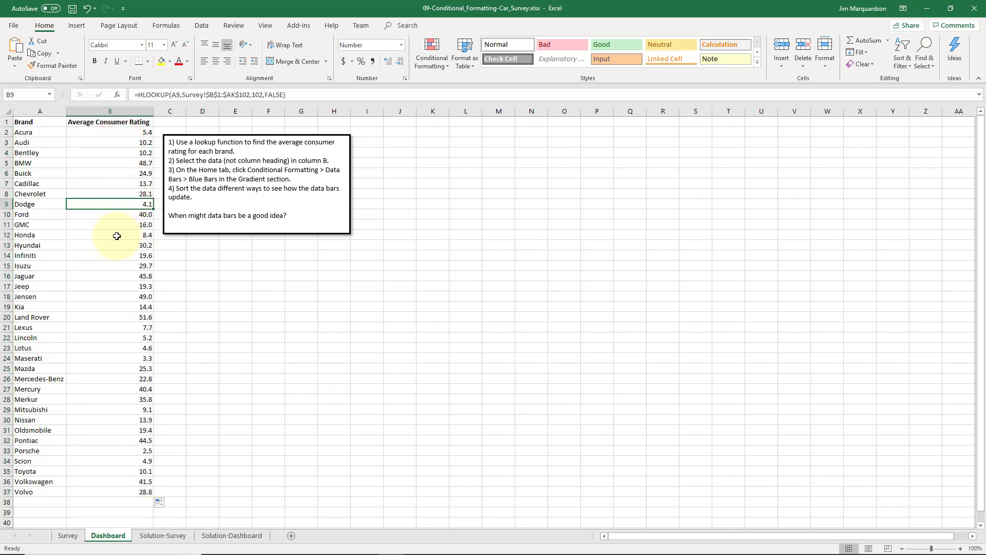
{"action": "scroll", "coordinate": [118, 260], "scroll_direction": "down", "scroll_amount": 1}
{"action": "scroll", "coordinate": [117, 259], "scroll_direction": "up", "scroll_amount": 1}
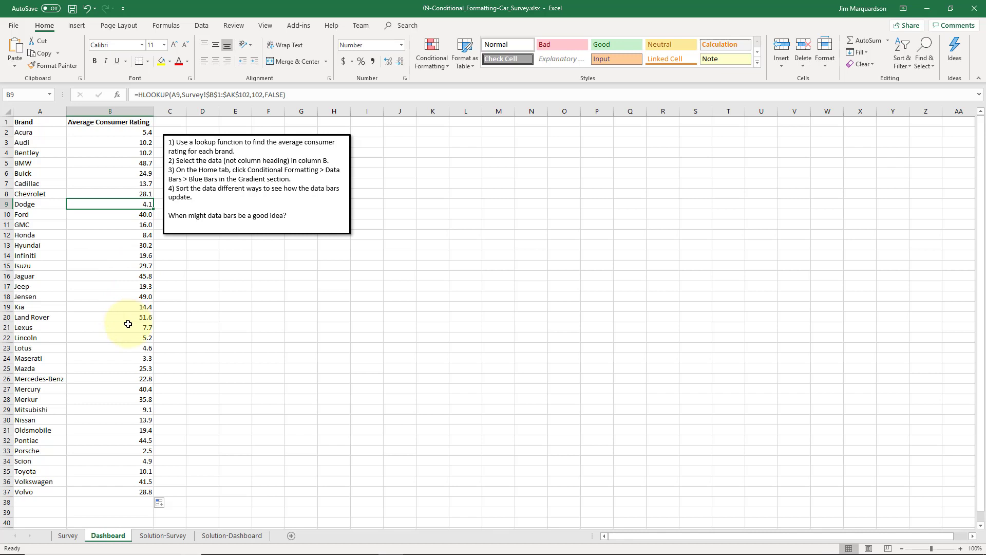
{"action": "left_click", "coordinate": [99, 313]}
{"action": "key", "text": "Up"}
{"action": "key", "text": "Up"}
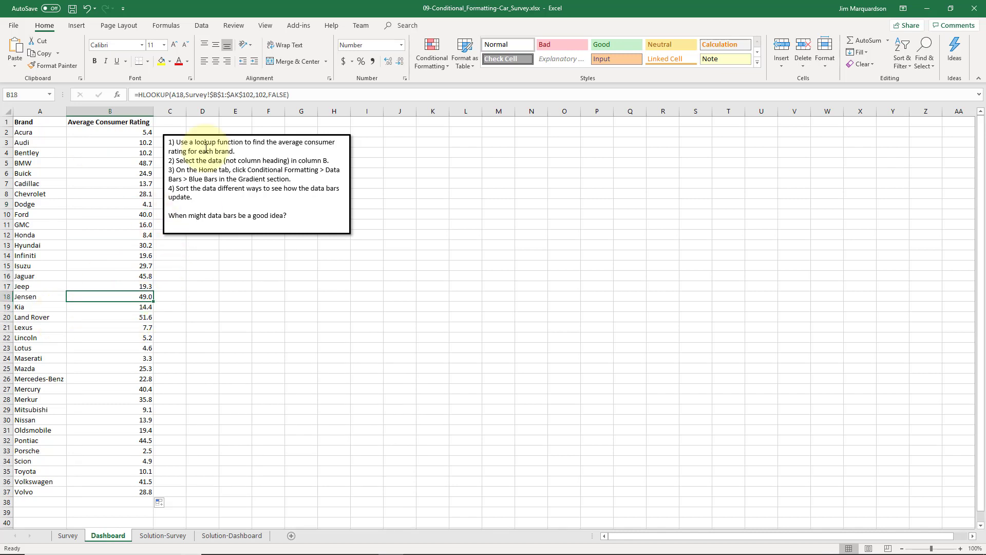
{"action": "key", "text": "Down"}
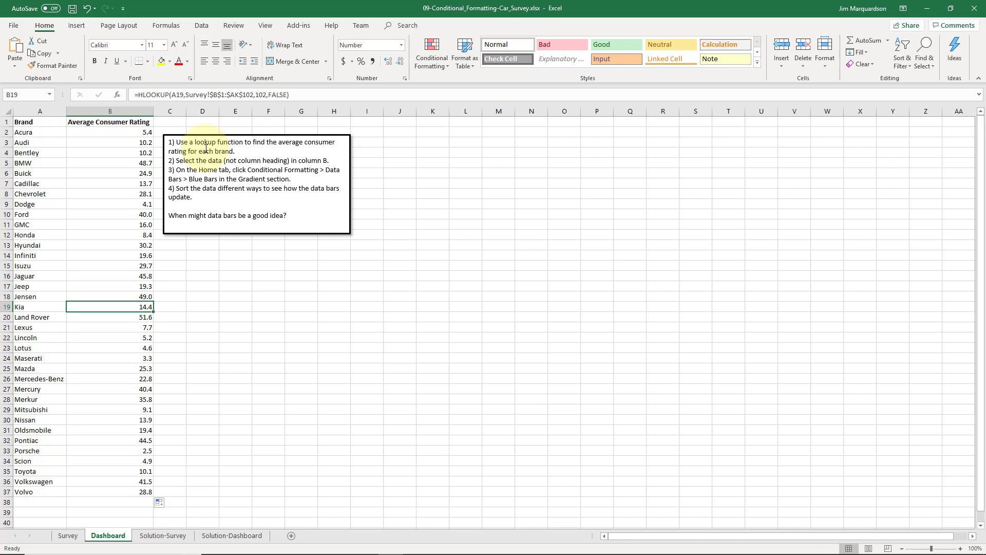
{"action": "key", "text": "Up"}
{"action": "key", "text": "Up"}
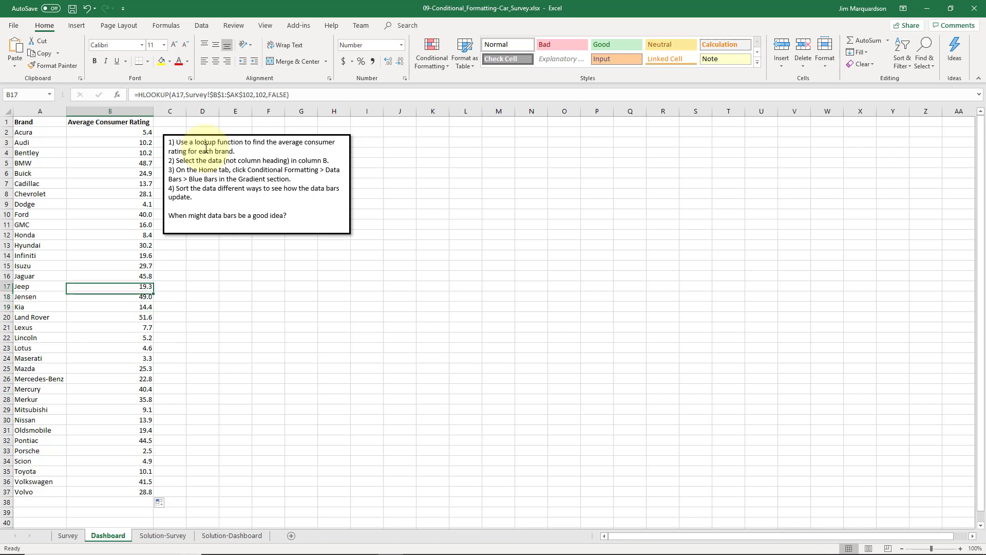
{"action": "left_click", "coordinate": [114, 169]}
Apply the gradient fill Blue Data Bars conditional formatting to the average consumer ratings in B2:B37.
{"action": "left_click", "coordinate": [118, 134]}
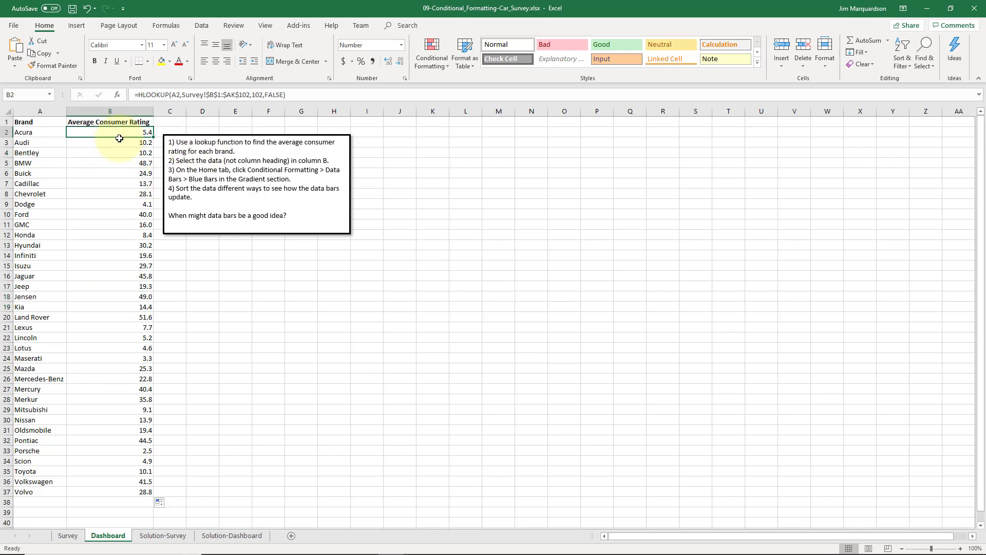
{"action": "key", "text": "ctrl+shift+Down"}
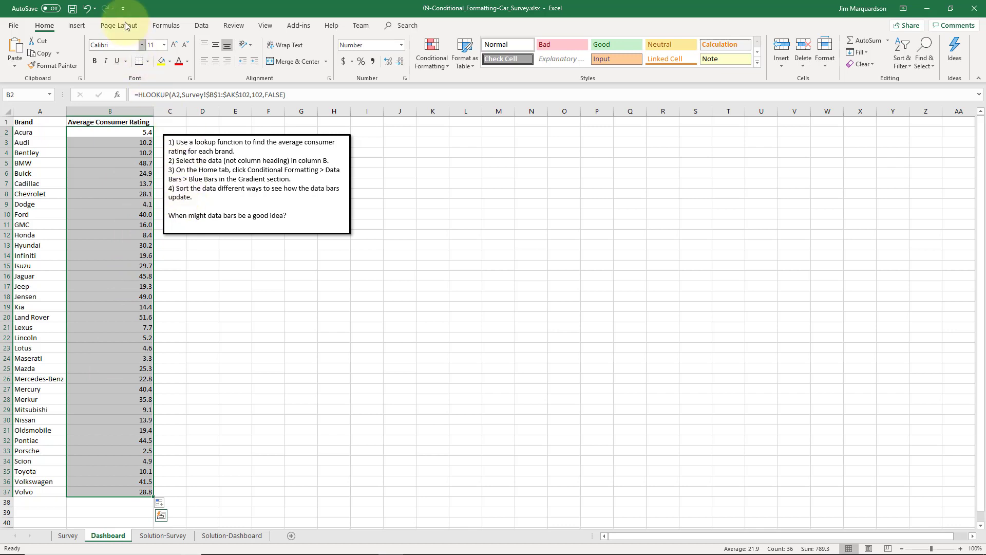
{"action": "left_click", "coordinate": [427, 67]}
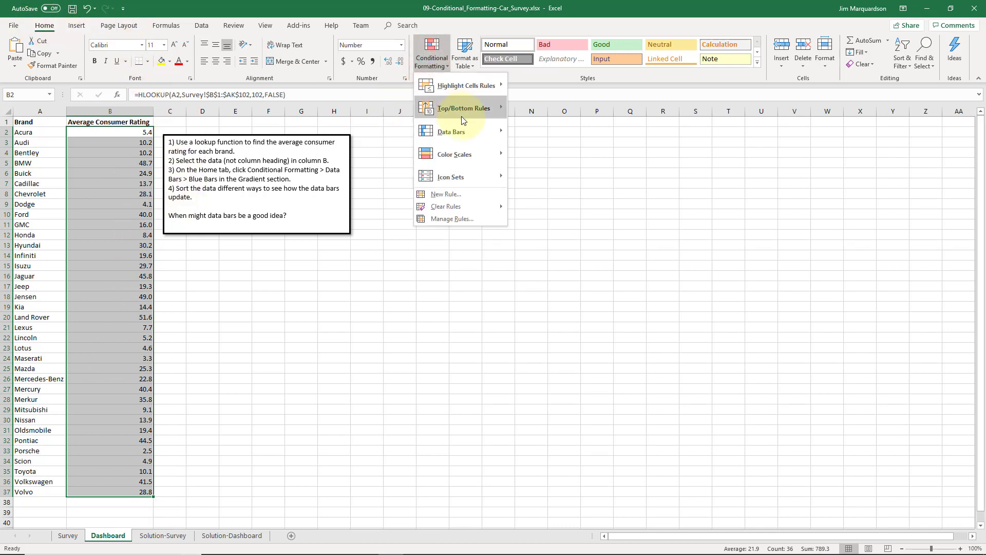
{"action": "mouse_move", "coordinate": [473, 132]}
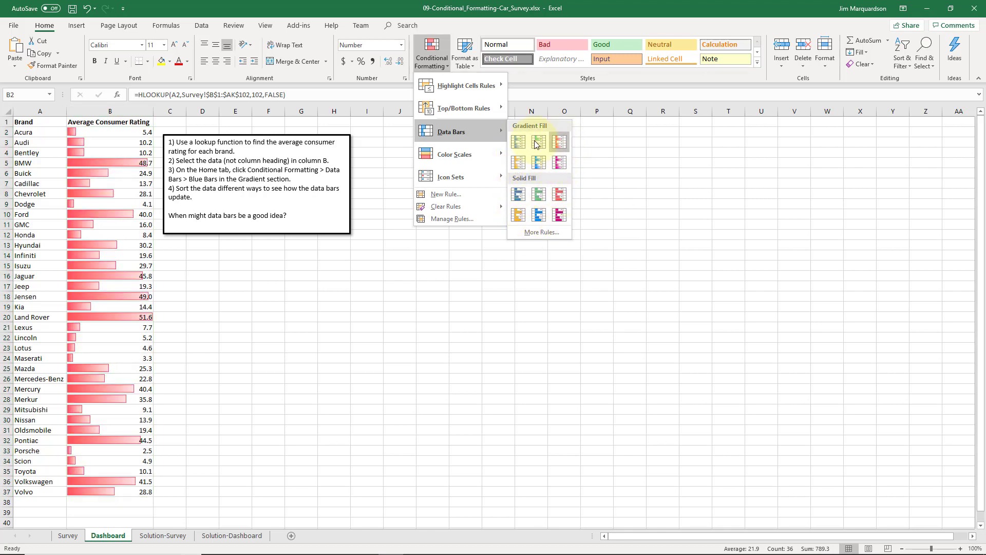
{"action": "left_click", "coordinate": [516, 142]}
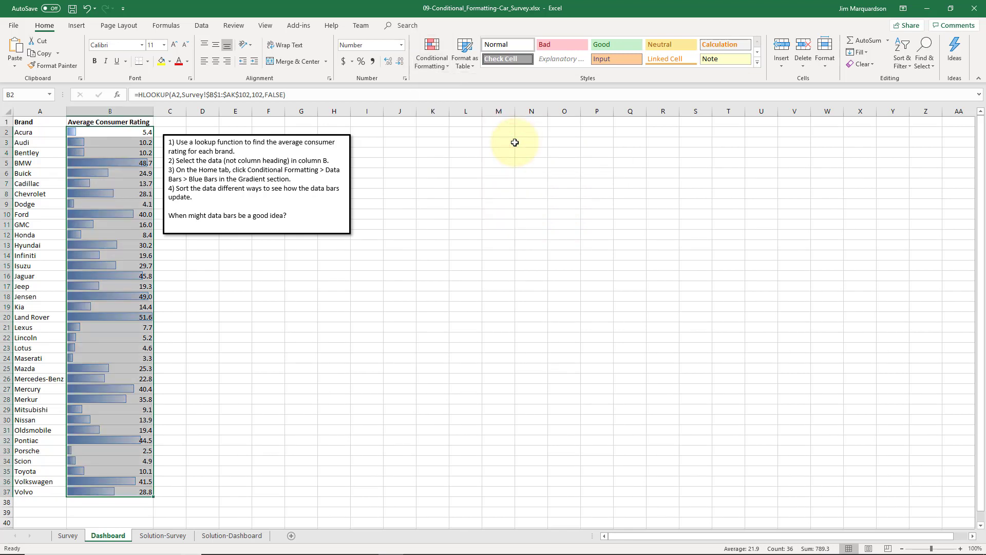
Examine the data bars in the rating column, from Mercury up to Mazda.
{"action": "left_click", "coordinate": [188, 374]}
{"action": "left_click", "coordinate": [136, 388]}
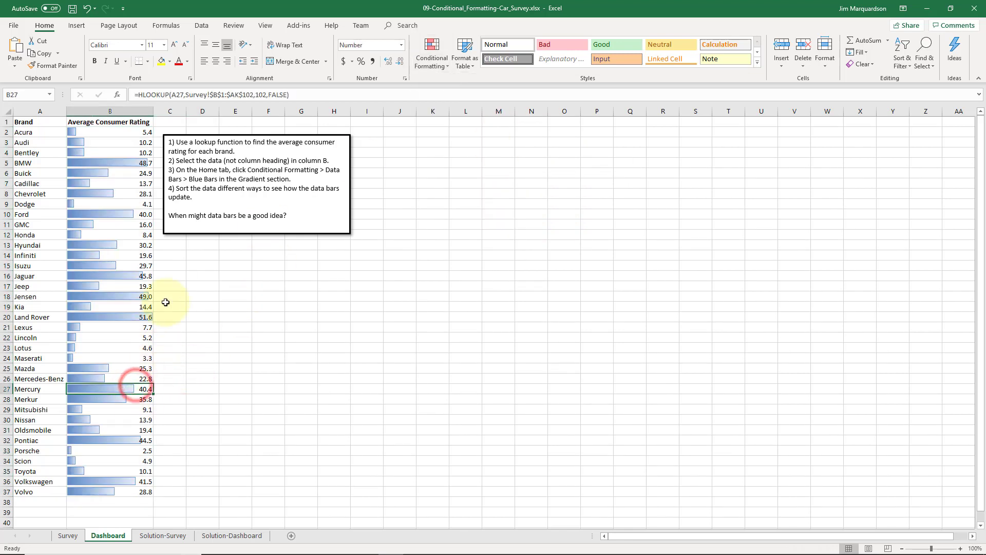
{"action": "key", "text": "Up"}
{"action": "key", "text": "Up"}
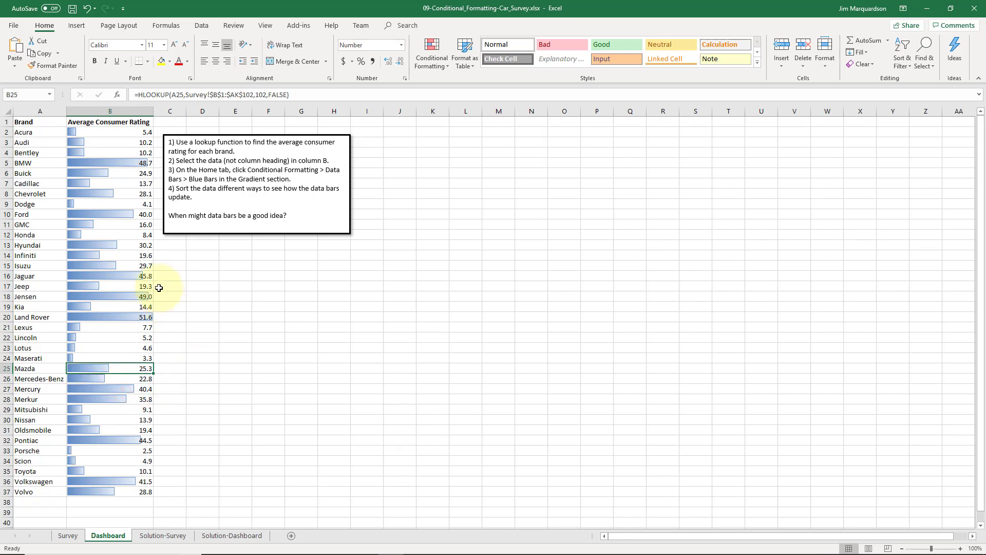
Widen column B so the data bars have more room, and right-align the ratings in B2:B37 after trying left alignment.
{"action": "mouse_move", "coordinate": [153, 111]}
{"action": "left_mouse_down"}
{"action": "mouse_move", "coordinate": [115, 113]}
{"action": "mouse_move", "coordinate": [180, 115]}
{"action": "mouse_move", "coordinate": [161, 111]}
{"action": "left_mouse_up"}
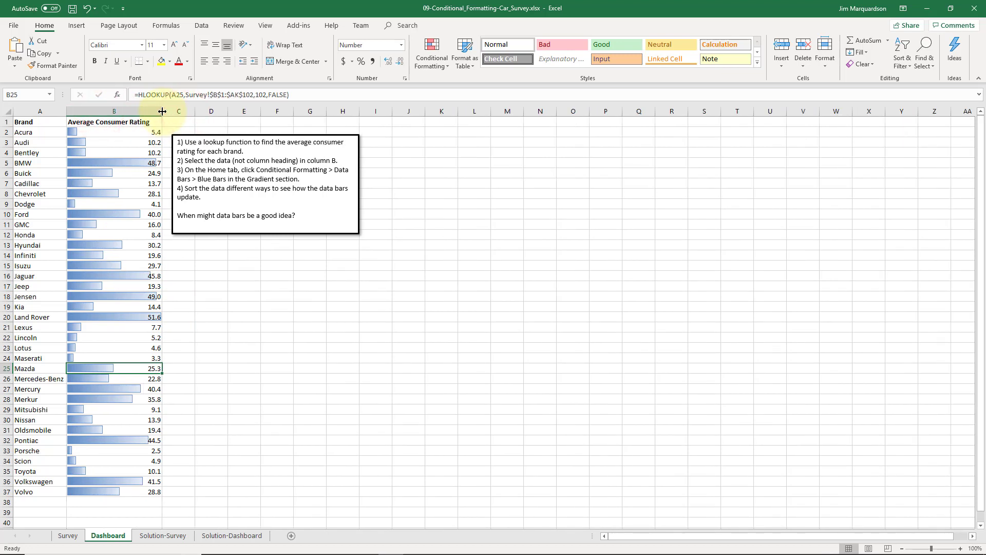
{"action": "left_click_drag", "start_coordinate": [128, 489], "coordinate": [123, 131]}
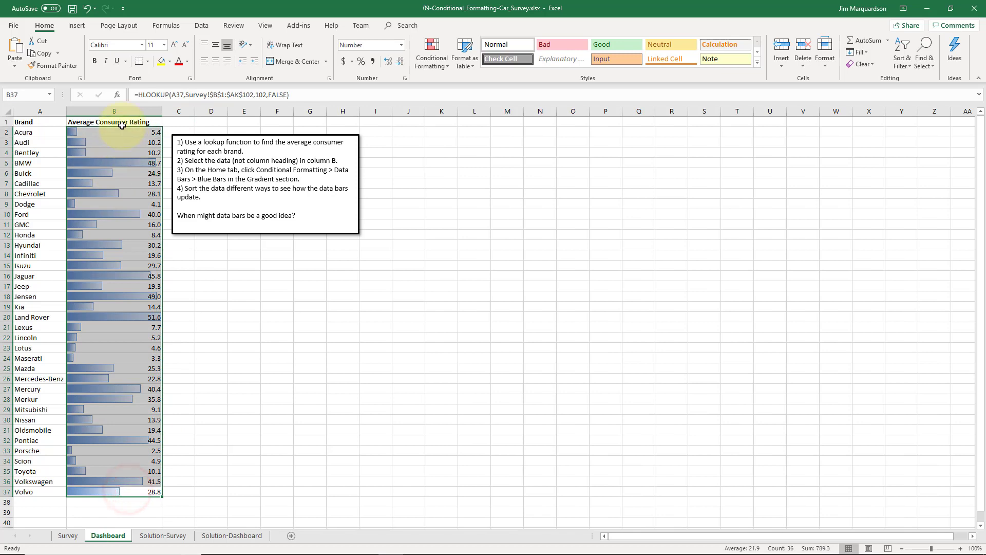
{"action": "left_click", "coordinate": [202, 64]}
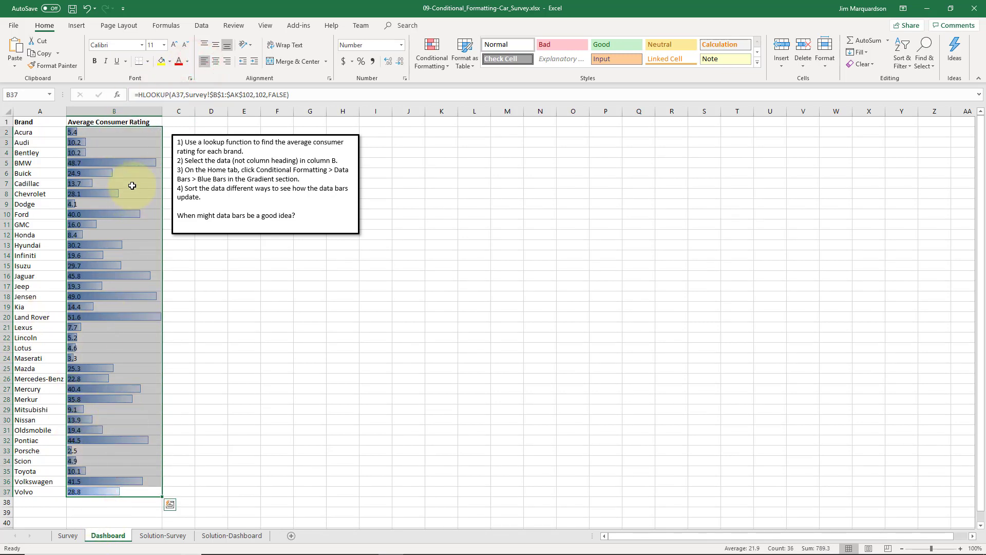
{"action": "left_click", "coordinate": [230, 66]}
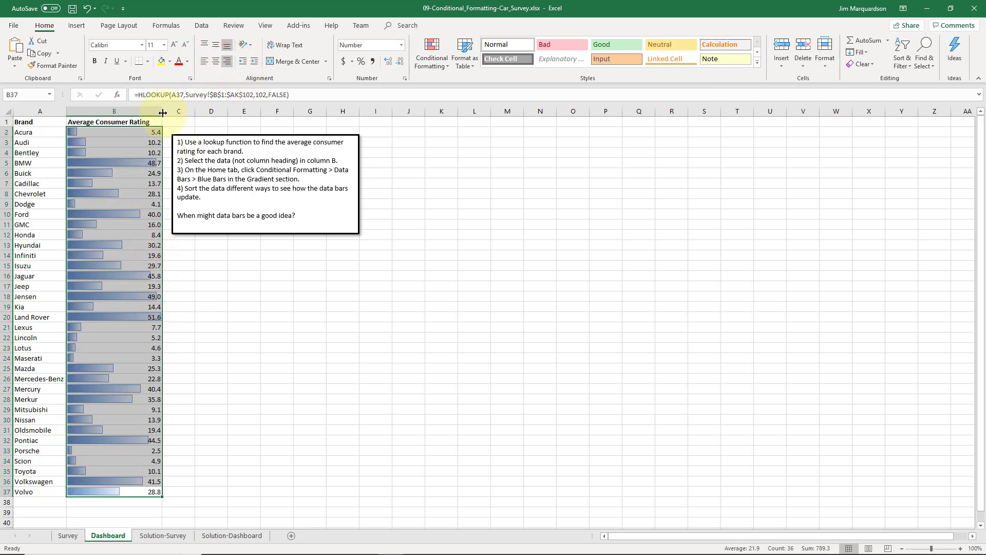
{"action": "left_click_drag", "start_coordinate": [163, 112], "coordinate": [167, 112]}
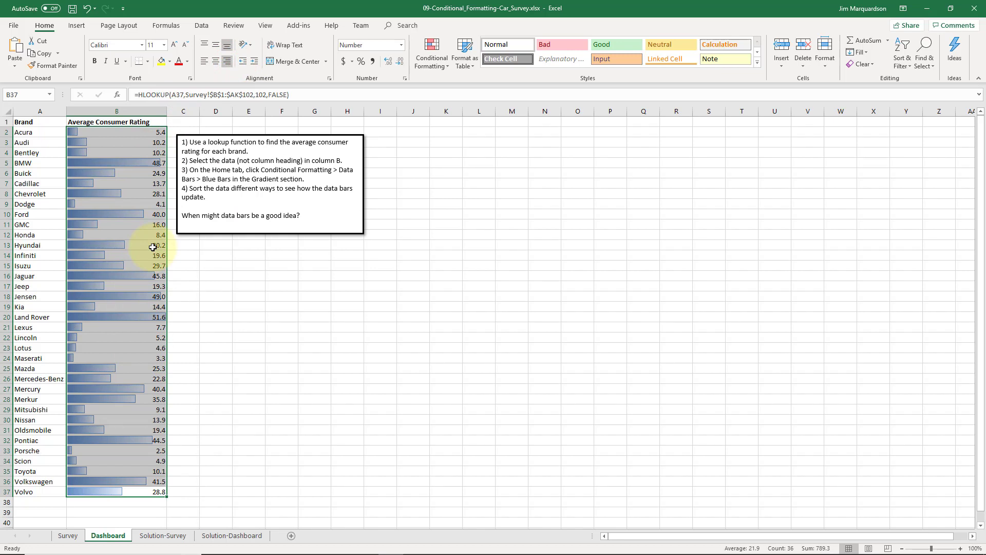
{"action": "left_click", "coordinate": [233, 266]}
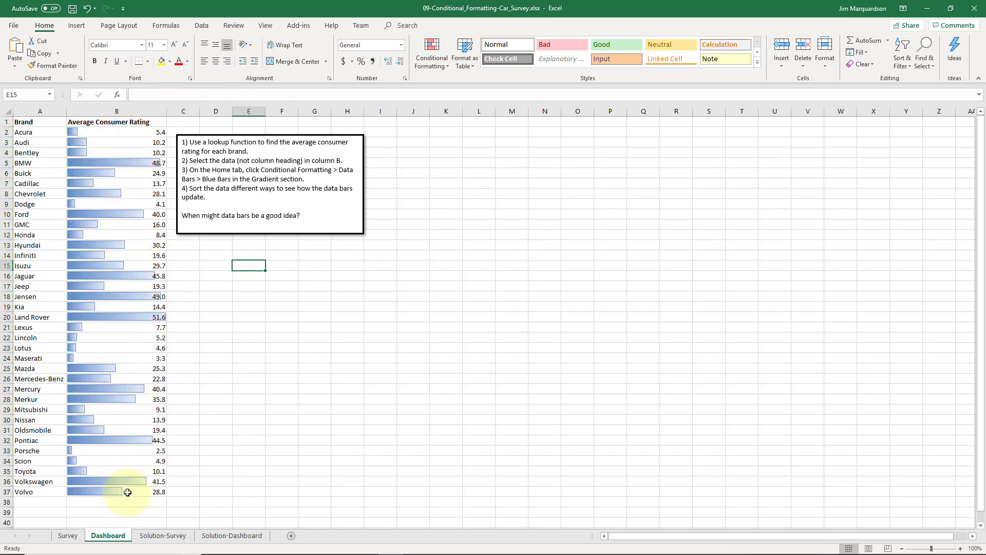
Sort the brands by Average Consumer Rating from smallest to largest, and re-sort them from largest to smallest.
{"action": "left_click_drag", "start_coordinate": [45, 124], "coordinate": [130, 124]}
{"action": "left_click", "coordinate": [124, 125]}
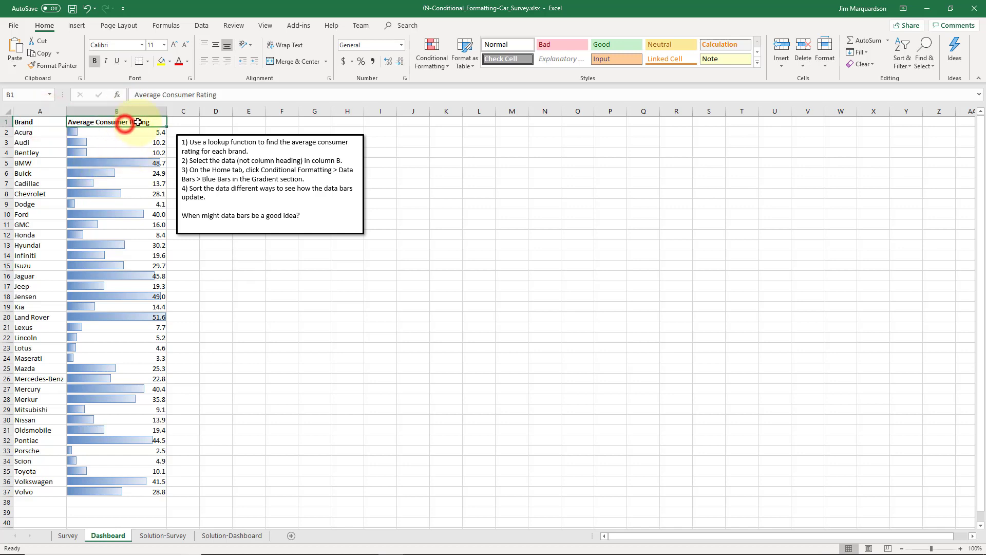
{"action": "left_click", "coordinate": [201, 24]}
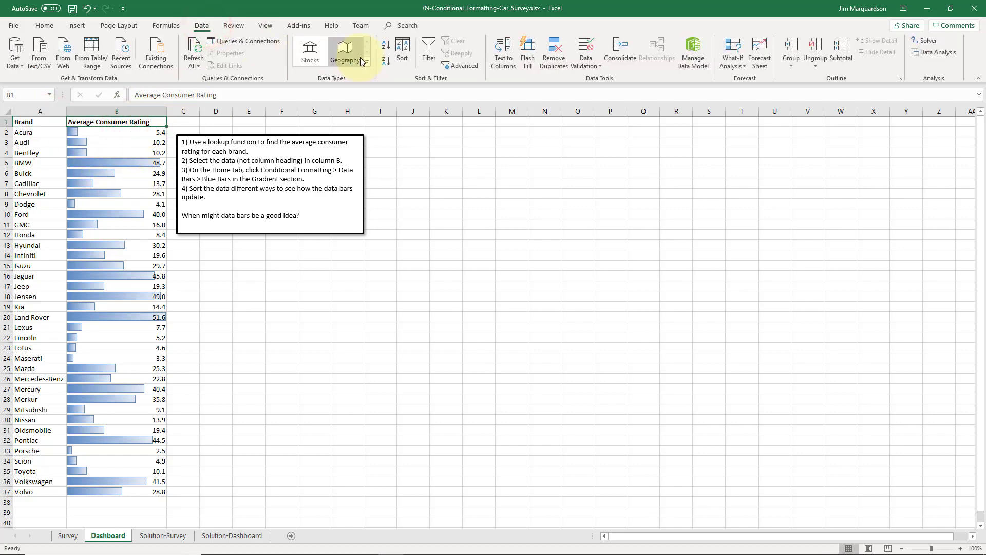
{"action": "left_click", "coordinate": [386, 47]}
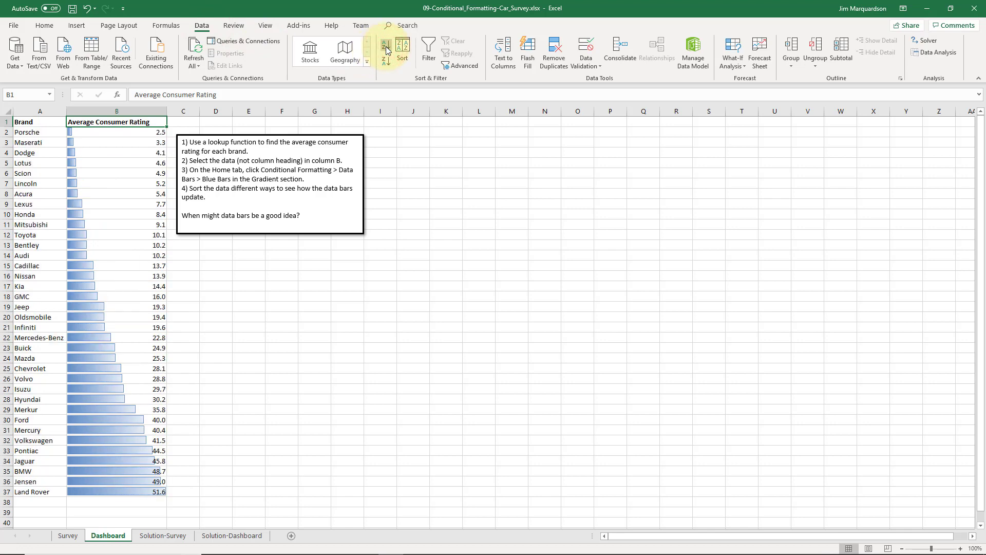
{"action": "left_click", "coordinate": [386, 63]}
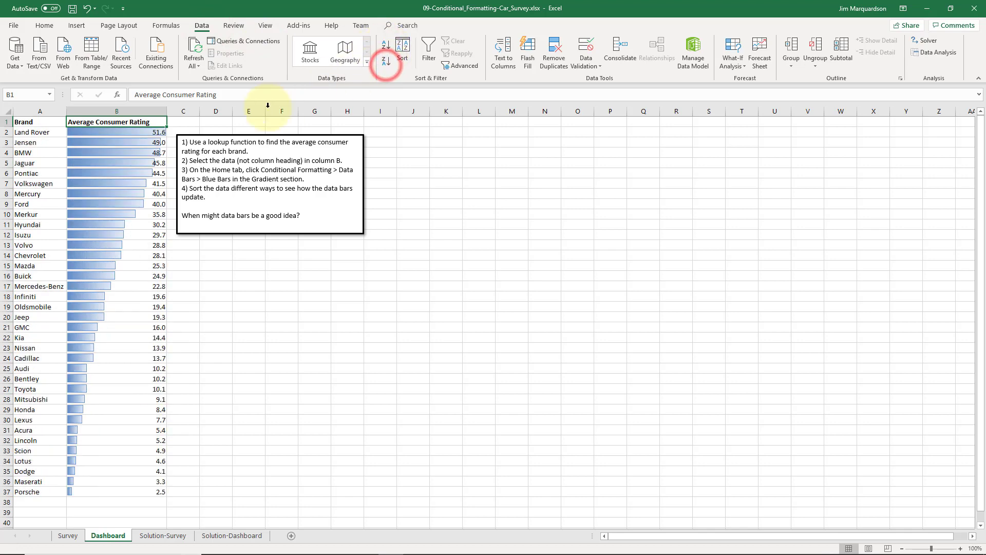
Try a rating of 55 for Chevrolet in B14 to test how the data bars rescale, and undo the entry.
{"action": "left_click", "coordinate": [41, 135]}
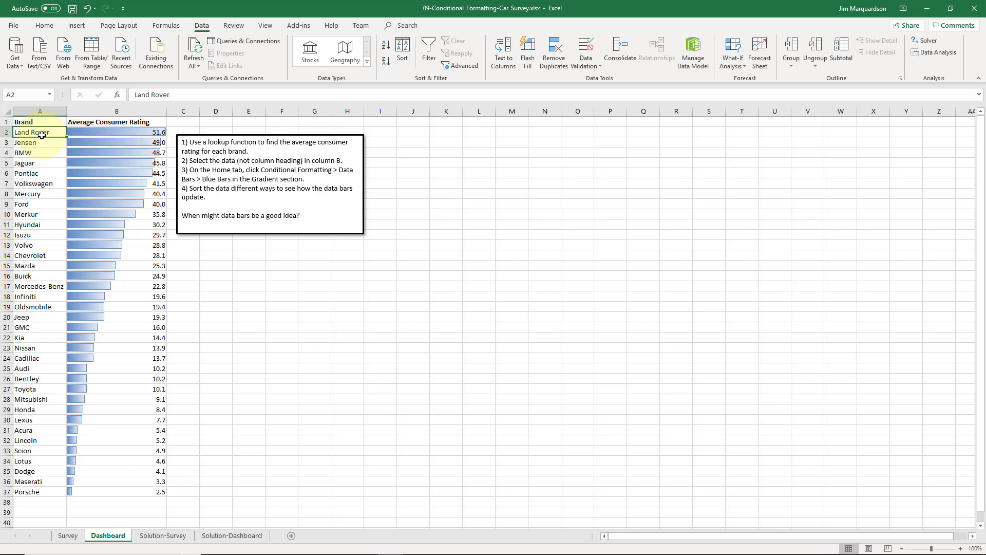
{"action": "key", "text": "Right"}
{"action": "key", "text": "Down"}
{"action": "key", "text": "Down"}
{"action": "key", "text": "Down"}
{"action": "key", "text": "Down"}
{"action": "key", "text": "Down"}
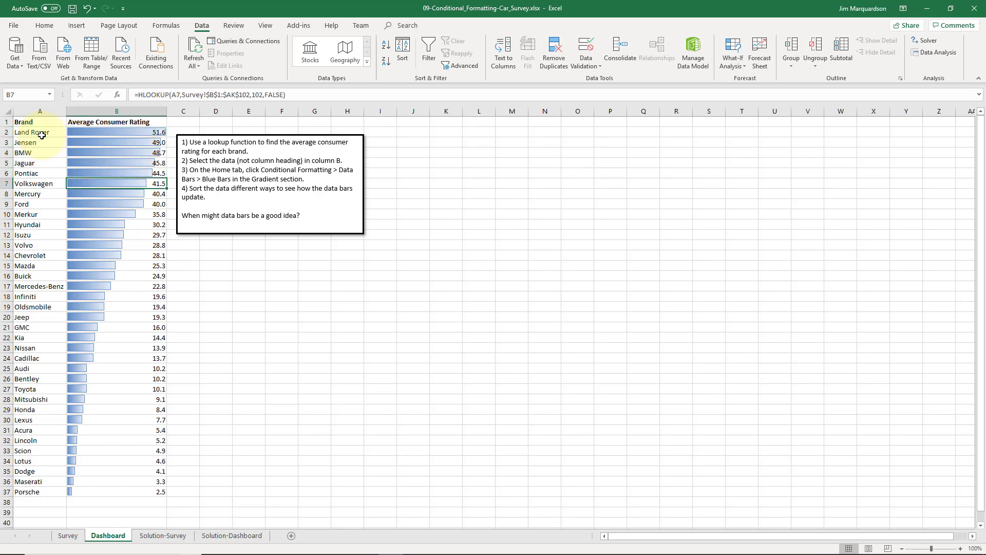
{"action": "key", "text": "Down"}
{"action": "key", "text": "Down"}
{"action": "key", "text": "Down"}
{"action": "key", "text": "Down"}
{"action": "key", "text": "Down"}
{"action": "key", "text": "Down"}
{"action": "key", "text": "Down"}
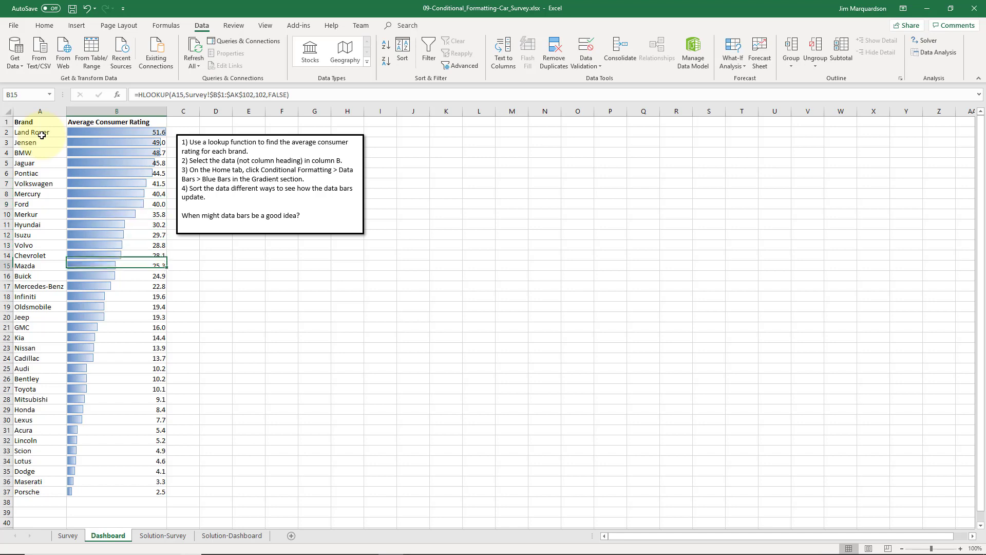
{"action": "type", "text": "55"}
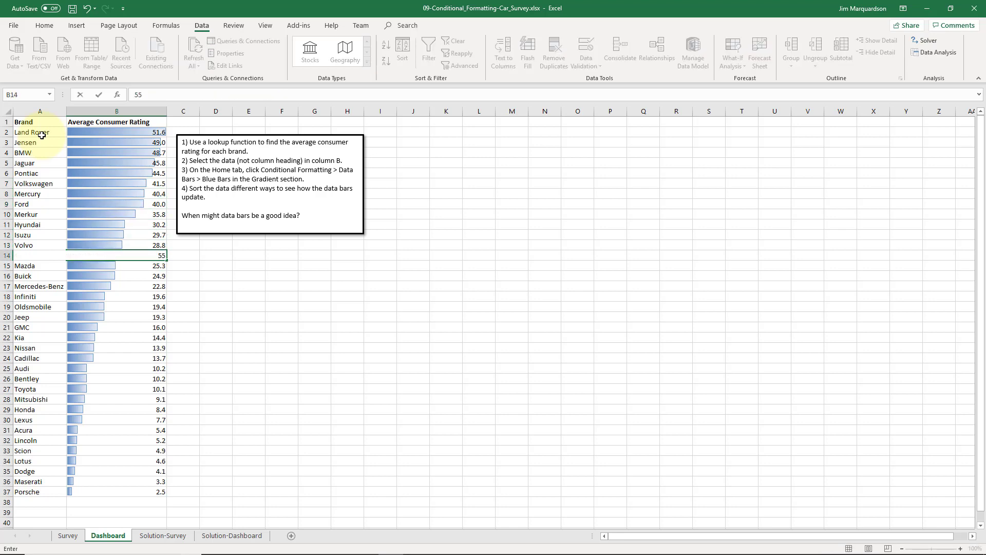
{"action": "key", "text": "Return"}
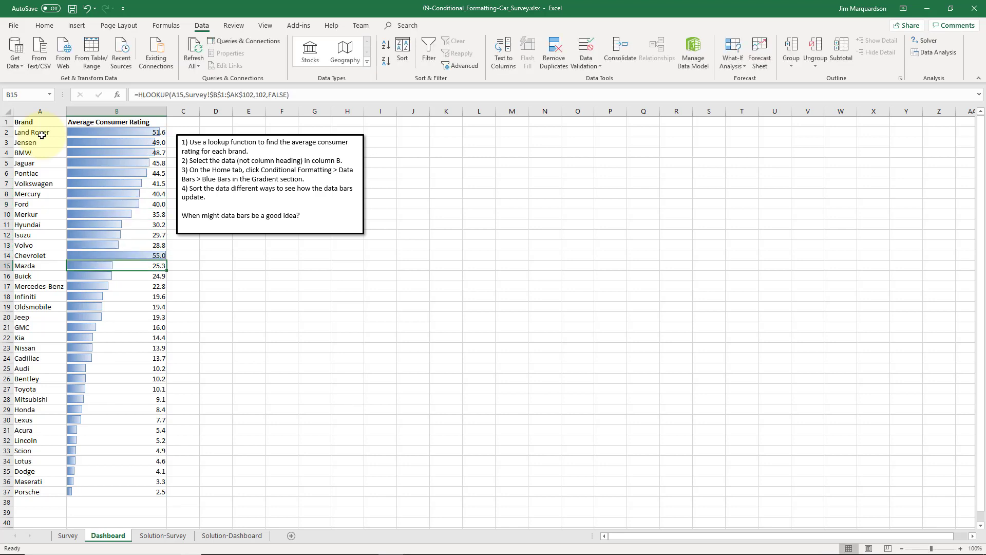
{"action": "key", "text": "ctrl+z"}
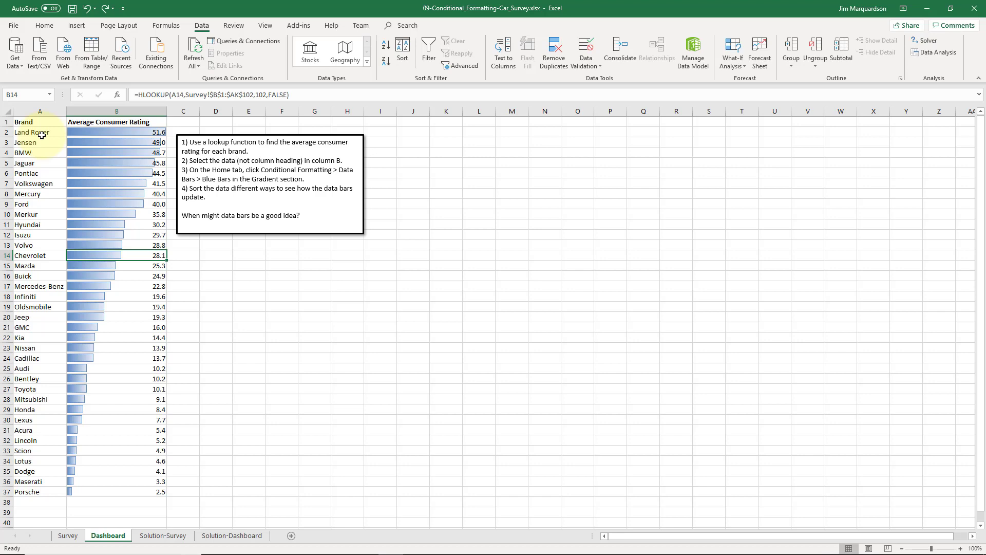
Compare the sorted data bars from Porsche up to Jaguar, including the Volvo and Toyota rows.
{"action": "left_click", "coordinate": [101, 491]}
{"action": "left_click_drag", "start_coordinate": [95, 458], "coordinate": [137, 165]}
{"action": "left_click", "coordinate": [120, 165]}
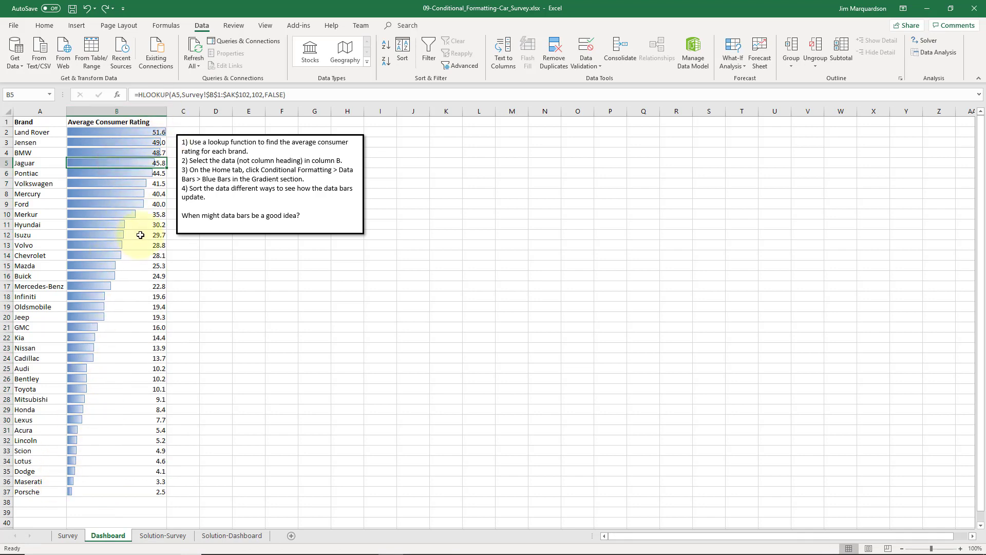
{"action": "left_click", "coordinate": [157, 245]}
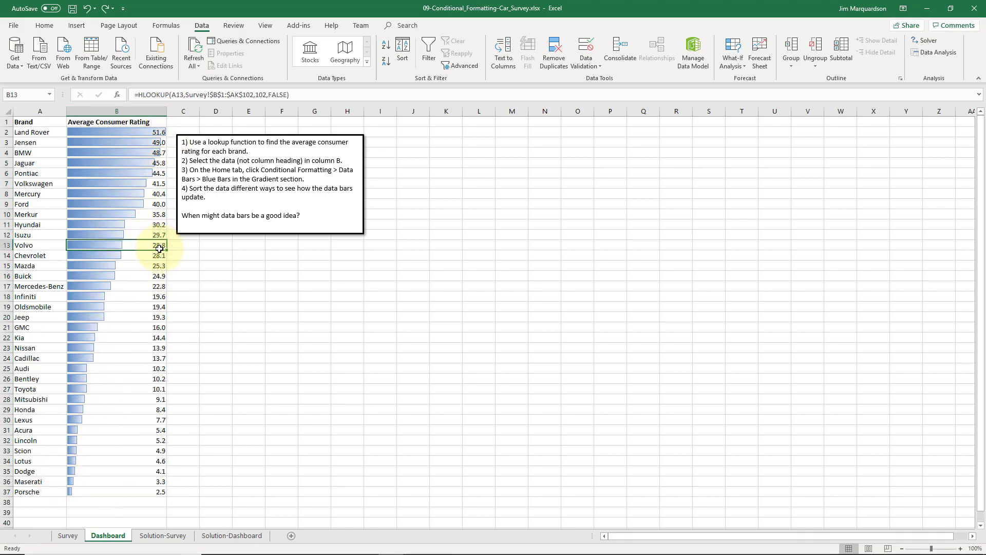
{"action": "left_click", "coordinate": [18, 245]}
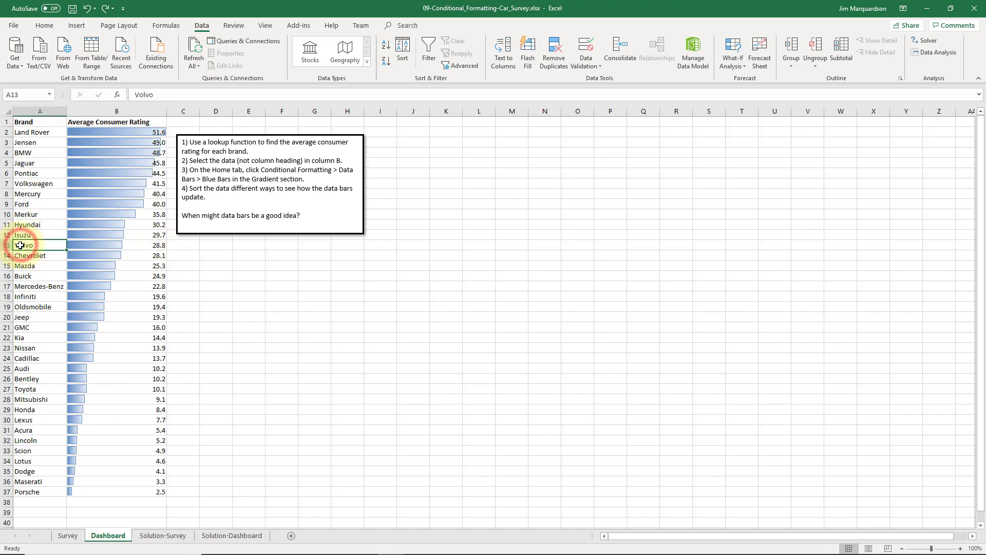
{"action": "left_click", "coordinate": [55, 393]}
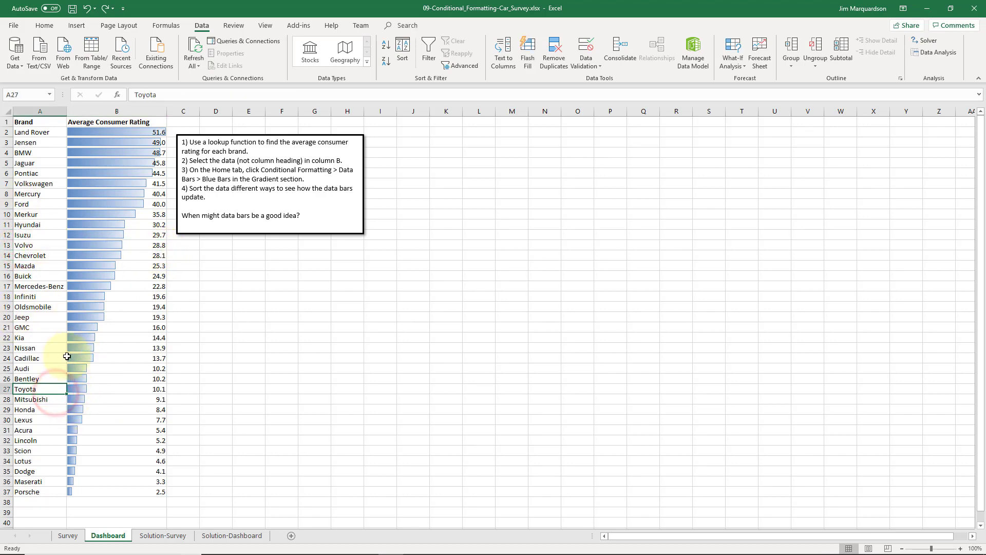